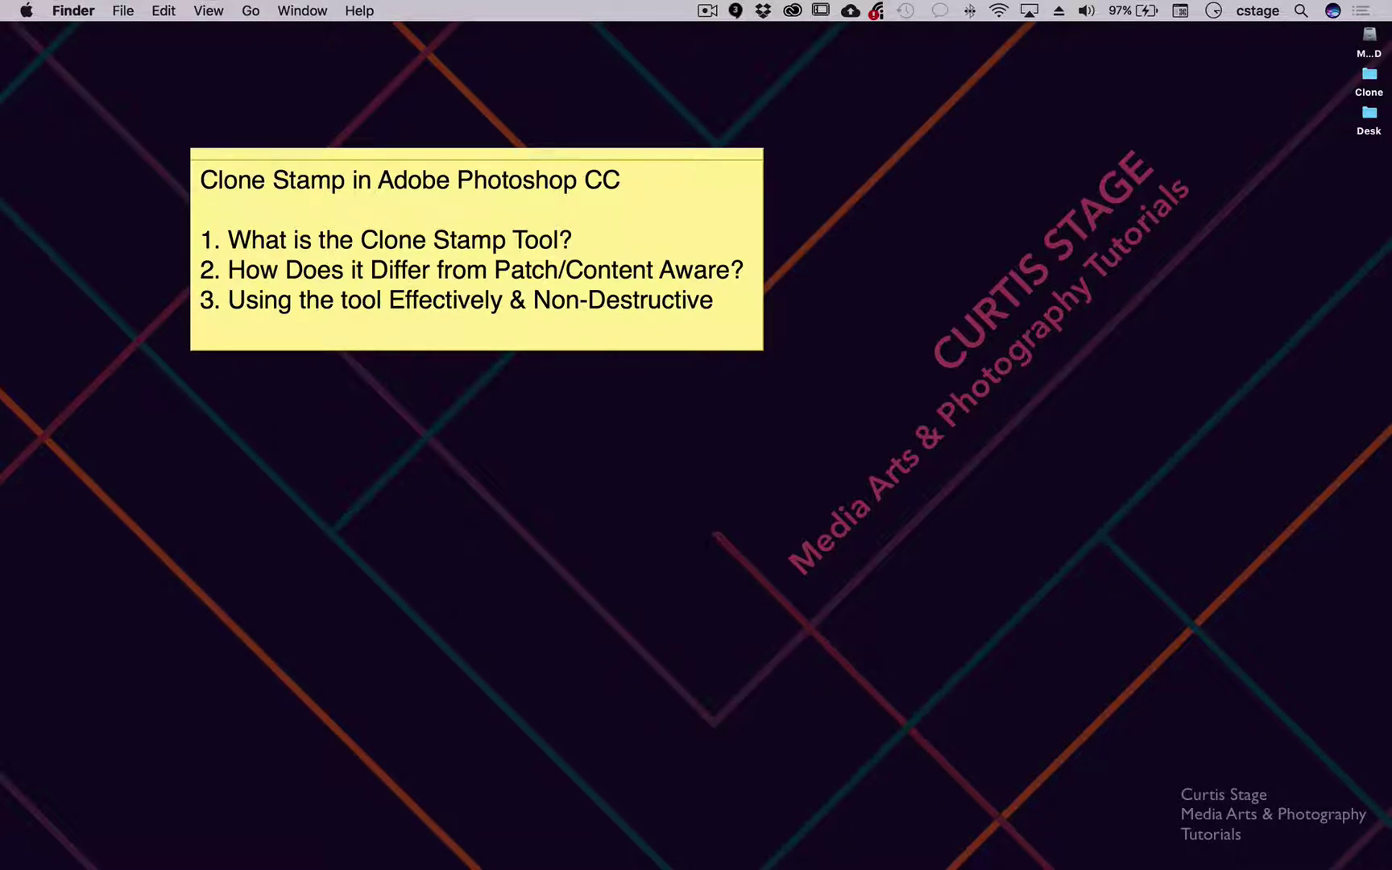
# Step: Switch to Photoshop, view the clouds image and the New York street photo, and widen the application window across the screen
pyautogui.press('super+Tab')
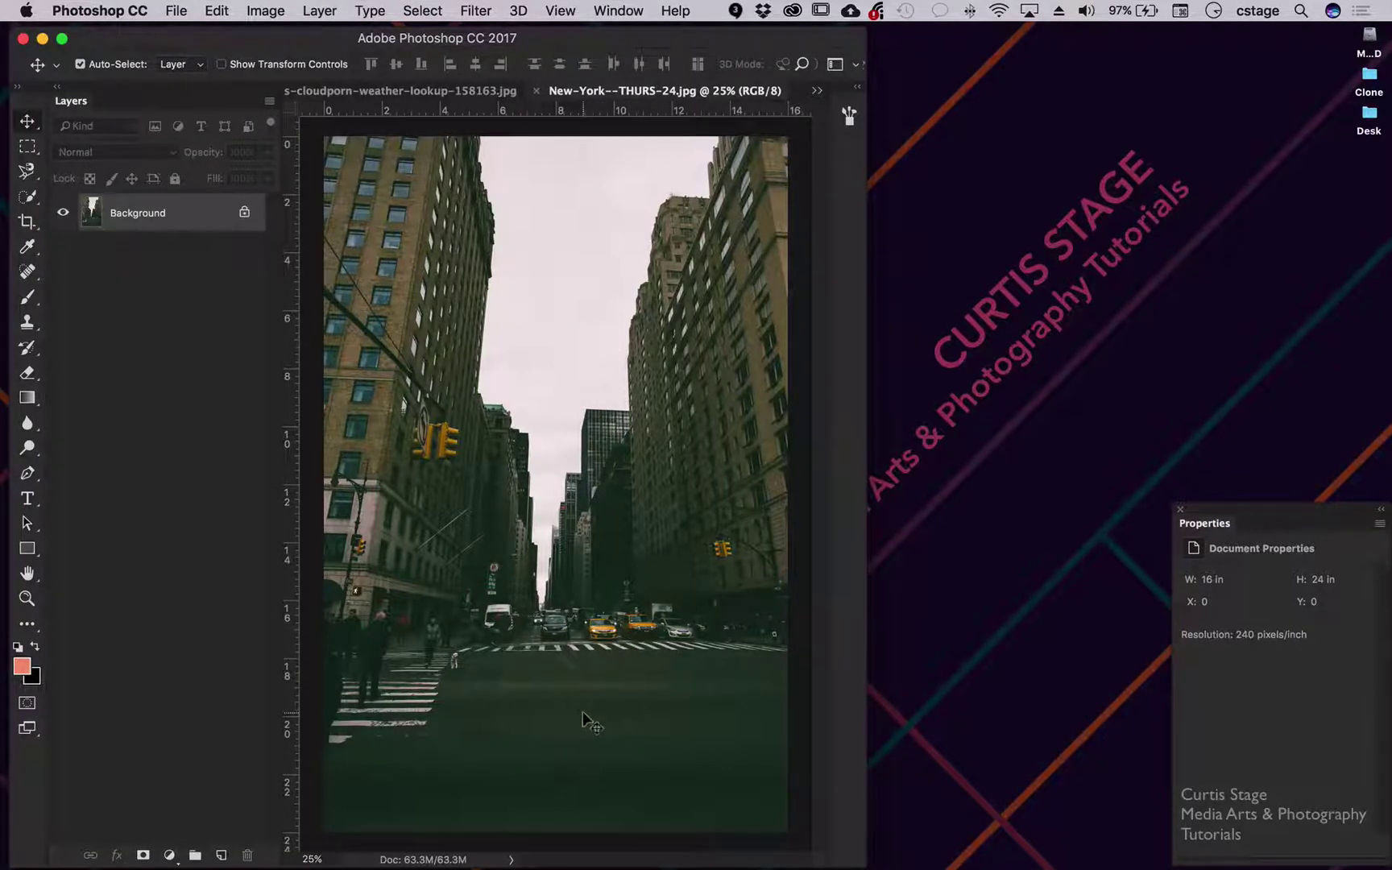
pyautogui.click(466, 94)
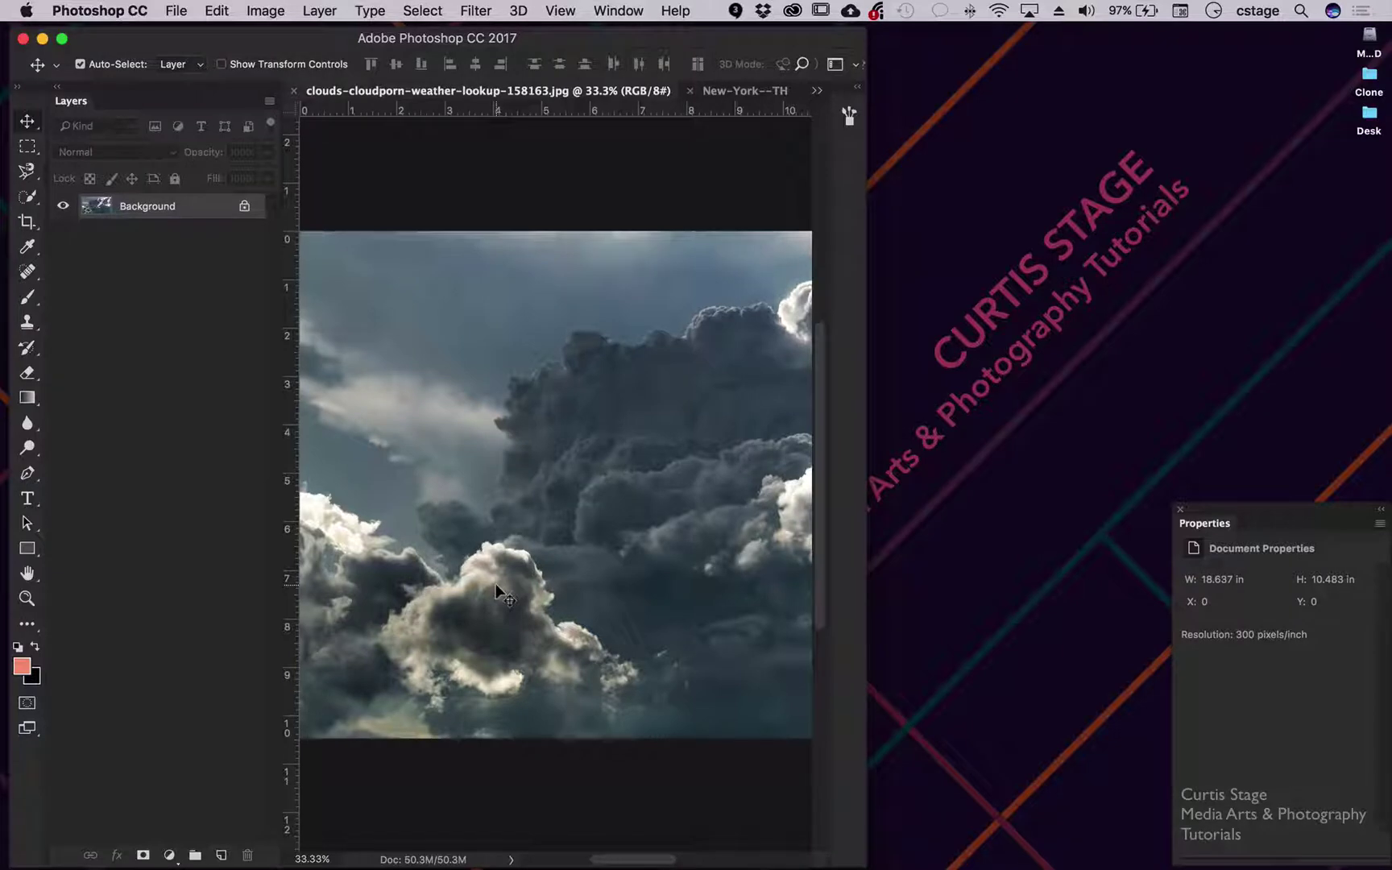
pyautogui.click(747, 93)
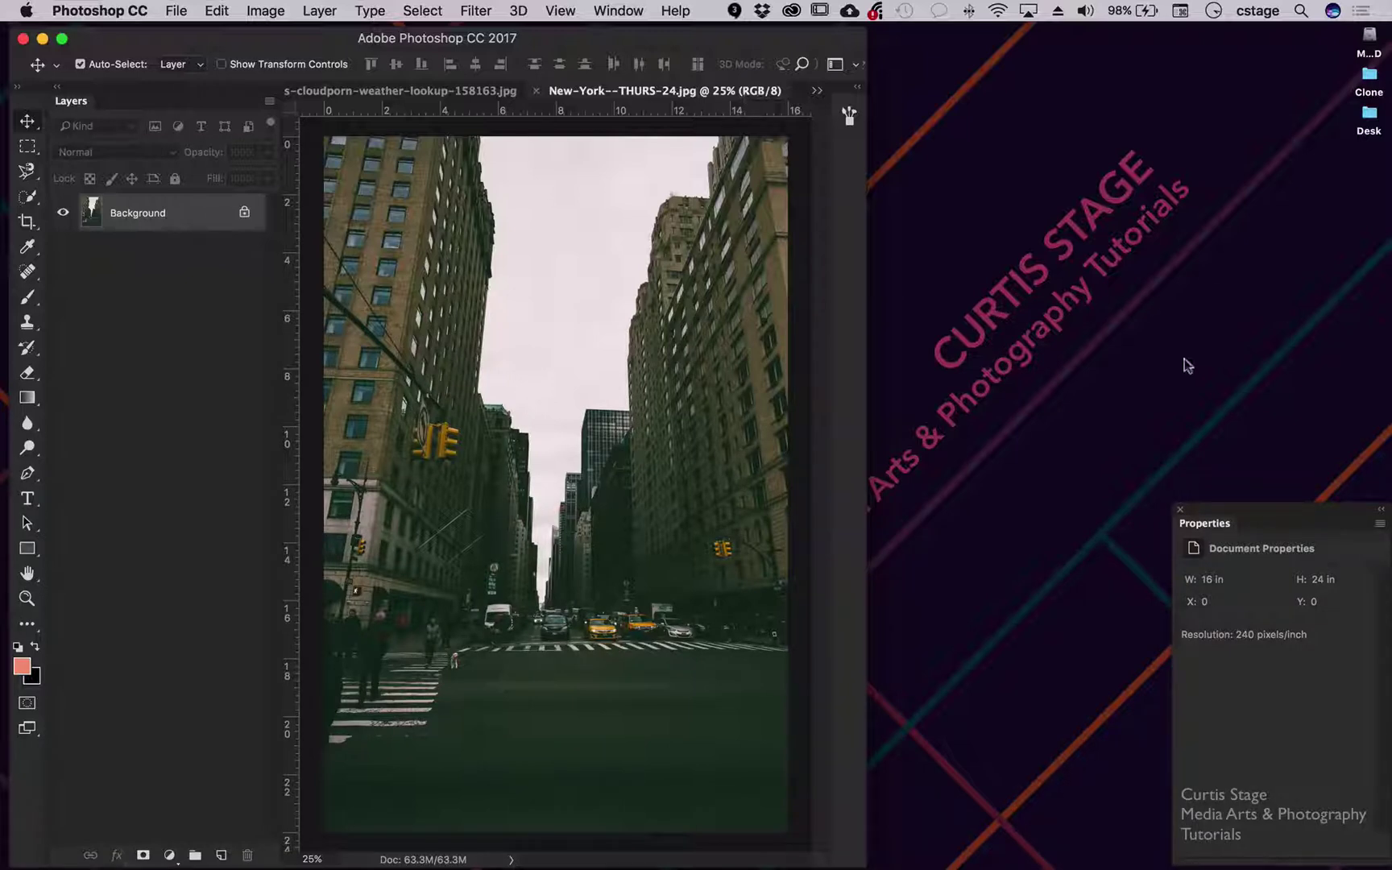
pyautogui.moveTo(864, 579); pyautogui.dragTo(754, 593)
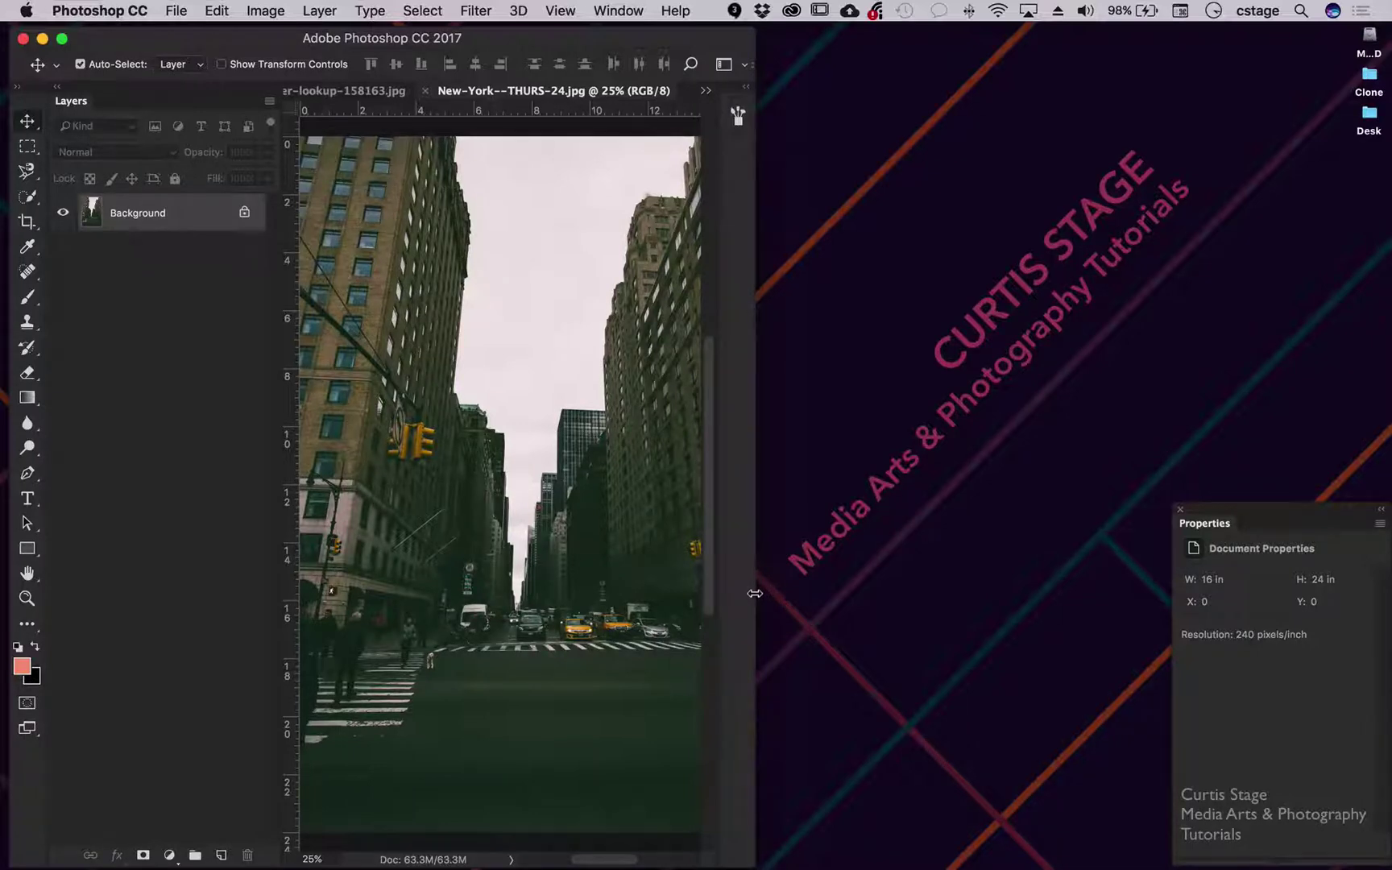
pyautogui.moveTo(755, 592); pyautogui.dragTo(1374, 580)
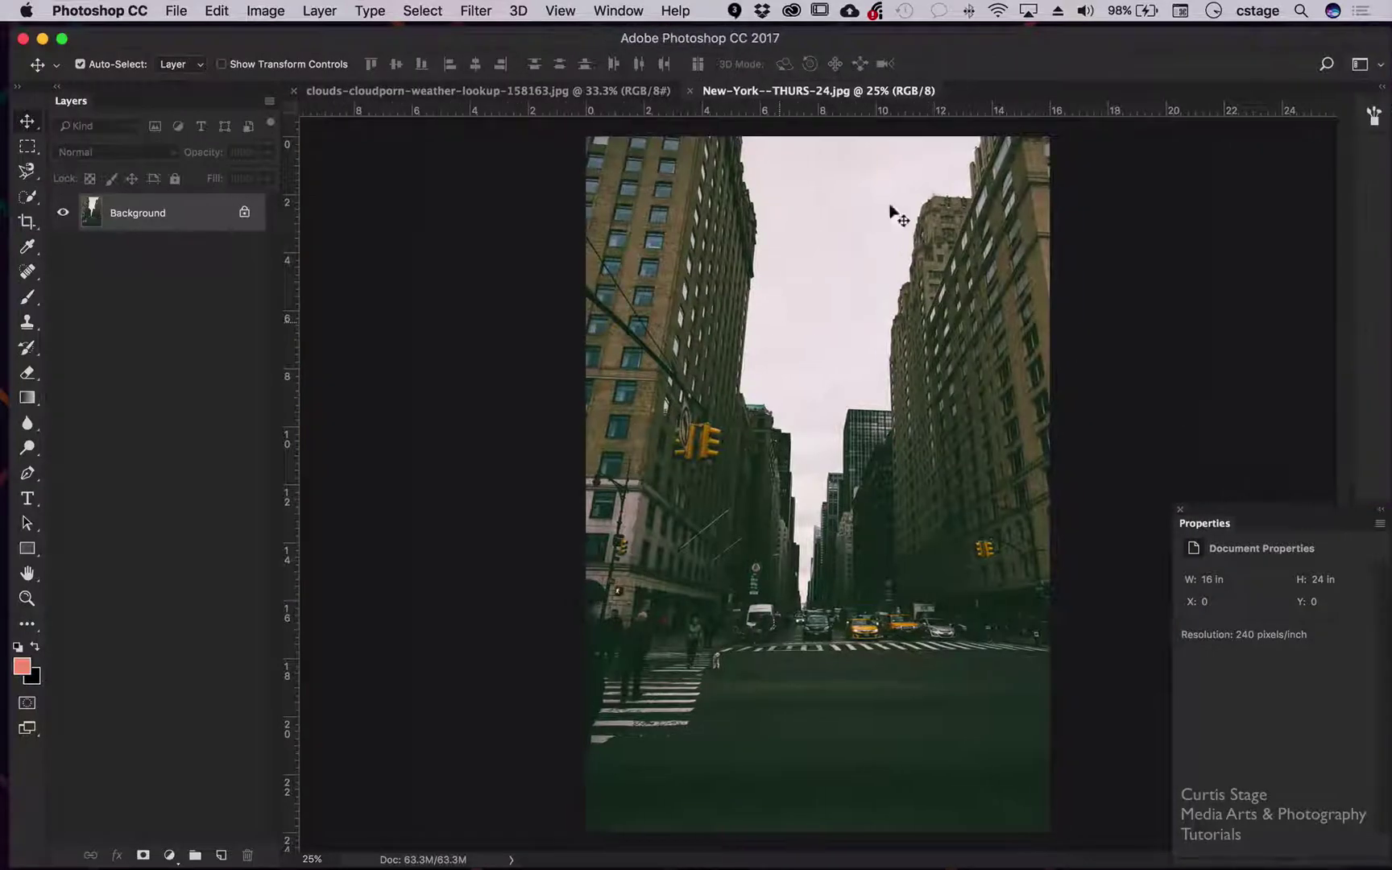
# Step: Arrange the New York and clouds images side by side with 2-up Vertical and move the Properties panel off the clouds
pyautogui.click(524, 91)
pyautogui.click(780, 91)
pyautogui.click(626, 13)
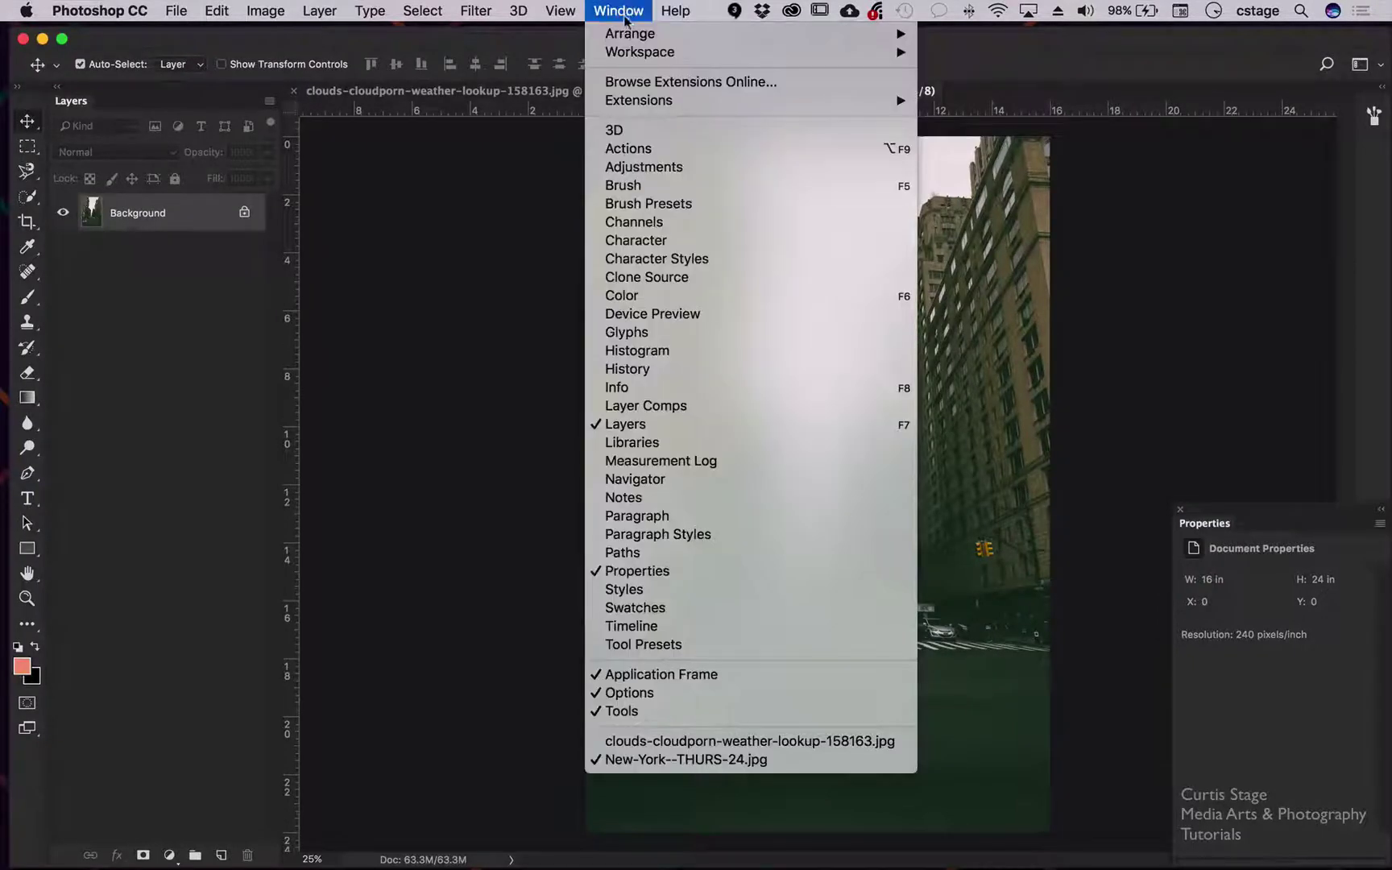
pyautogui.moveTo(908, 36)
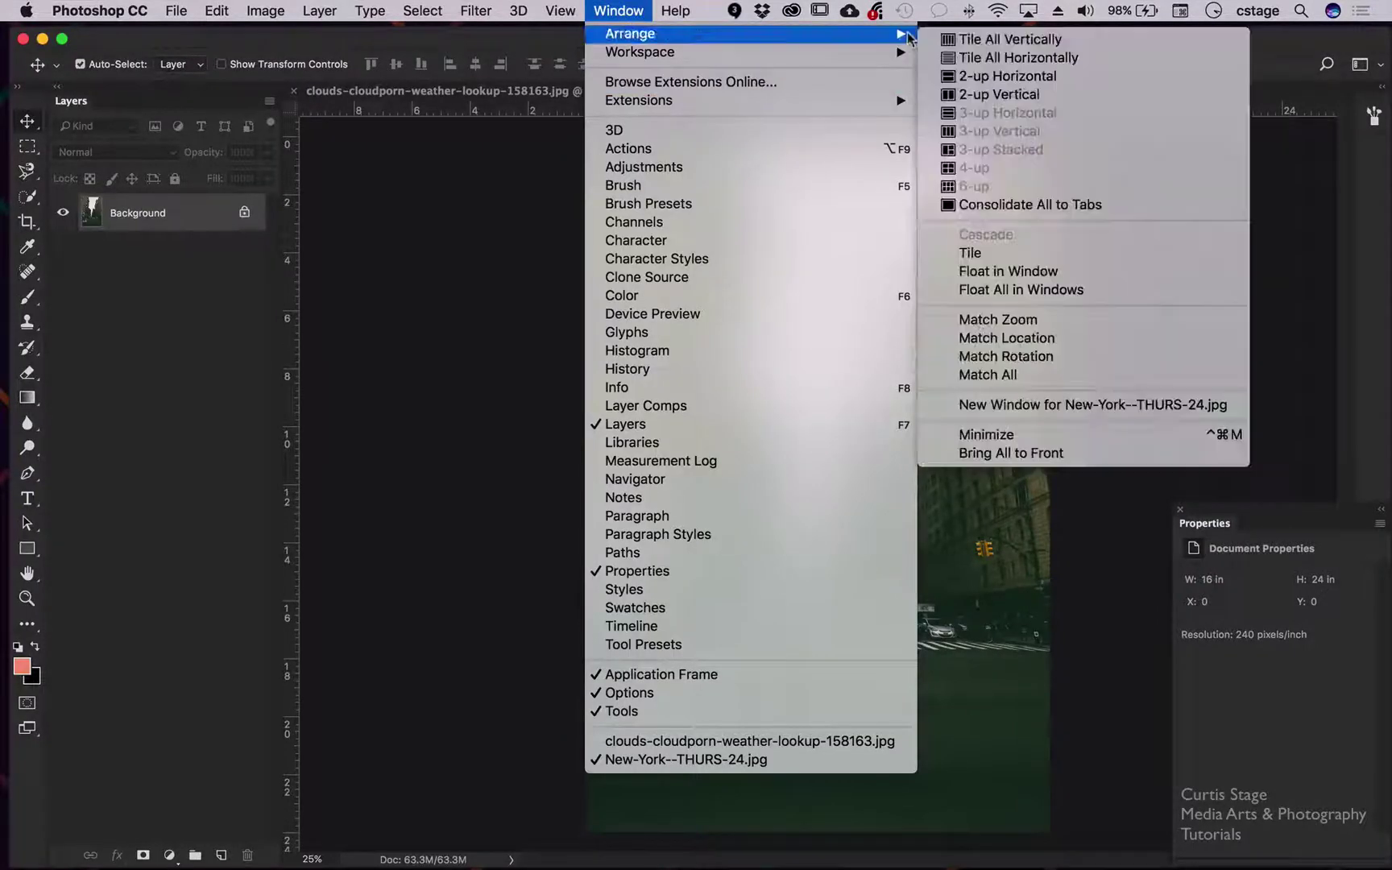
pyautogui.click(999, 95)
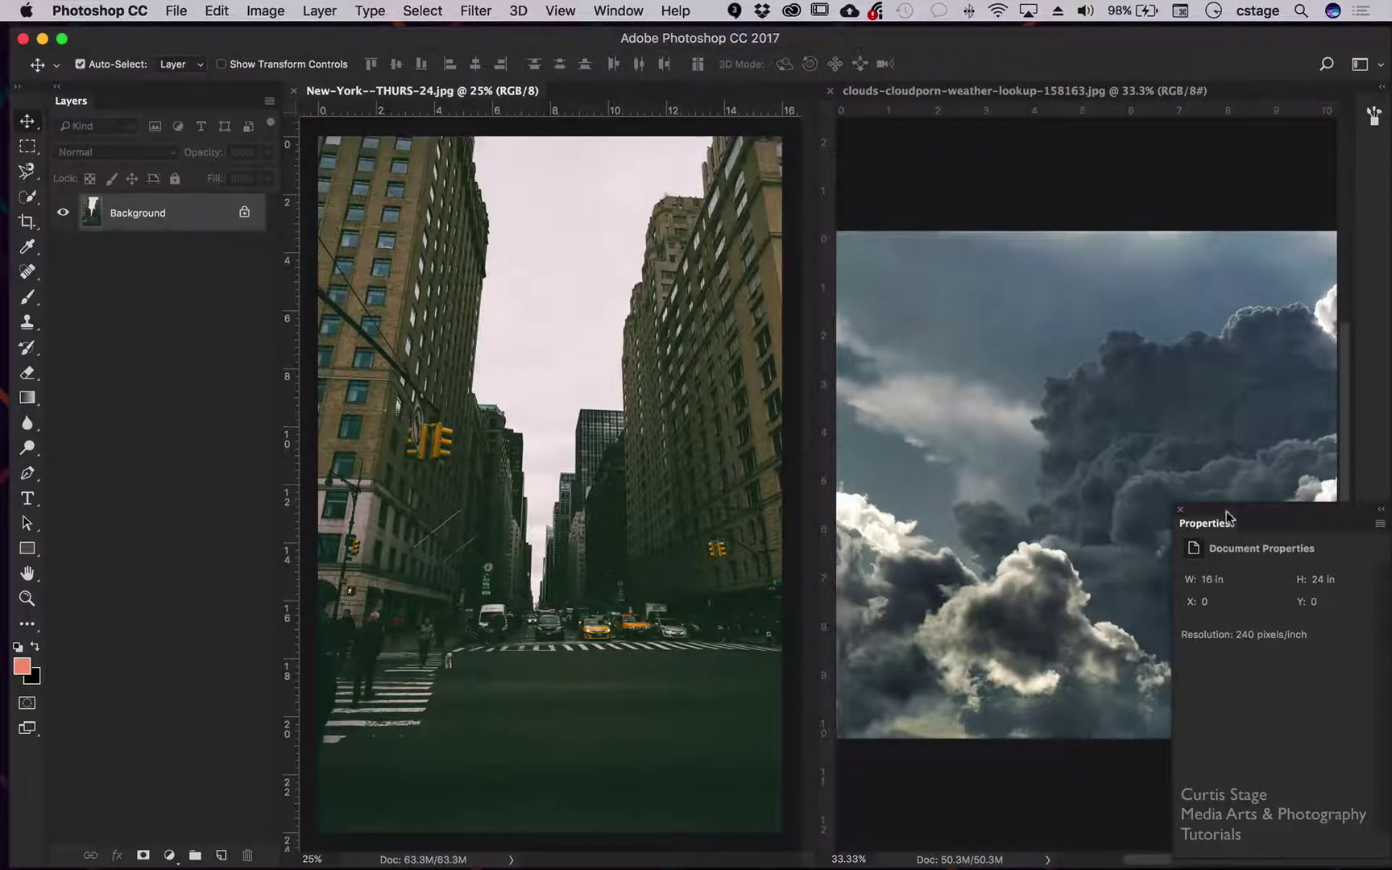
pyautogui.moveTo(1226, 517); pyautogui.dragTo(1132, 808)
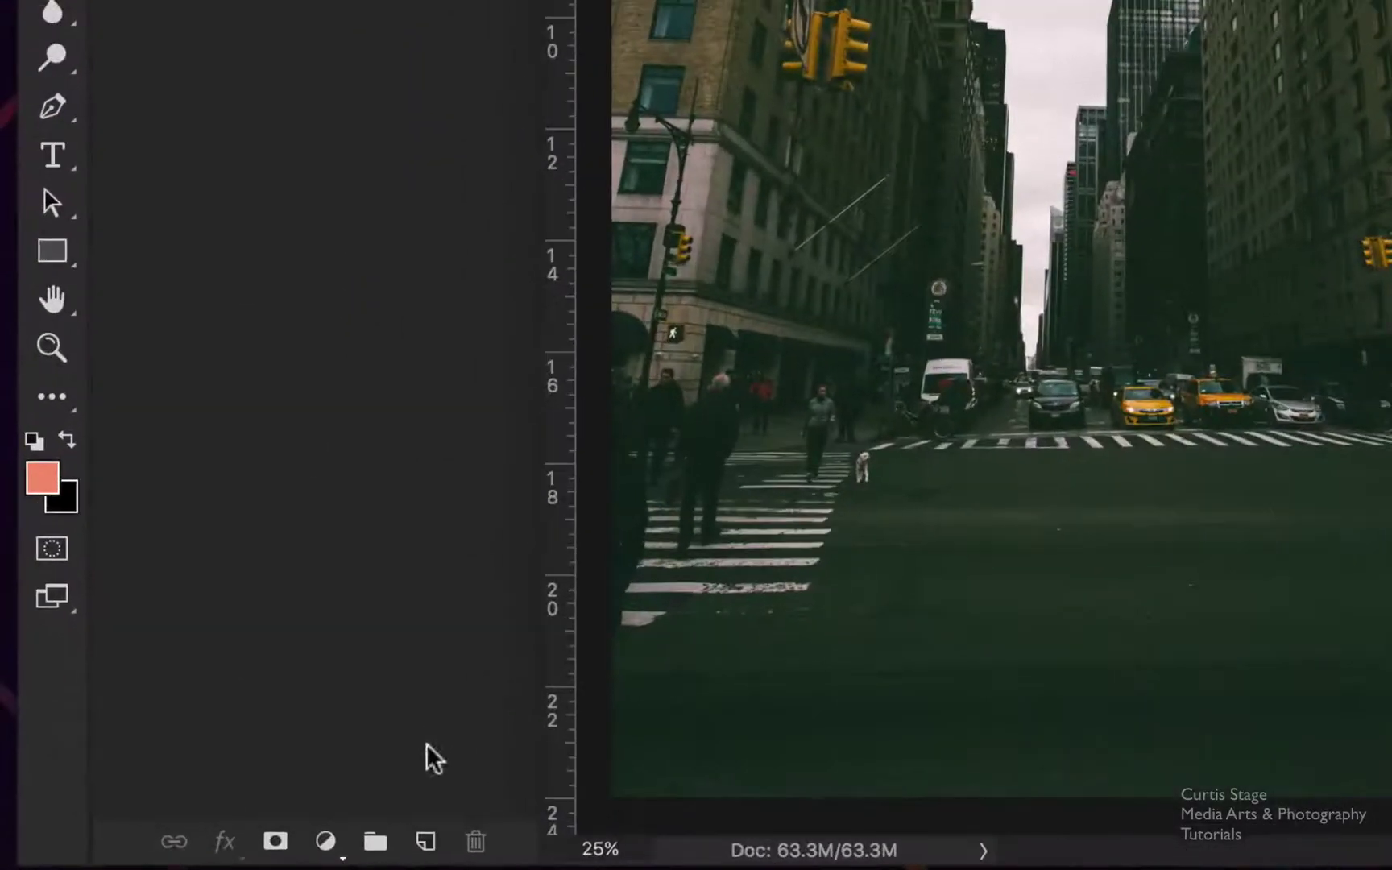
# Step: Add an empty layer above the New York photo and unlock its Background layer
pyautogui.click(425, 842)
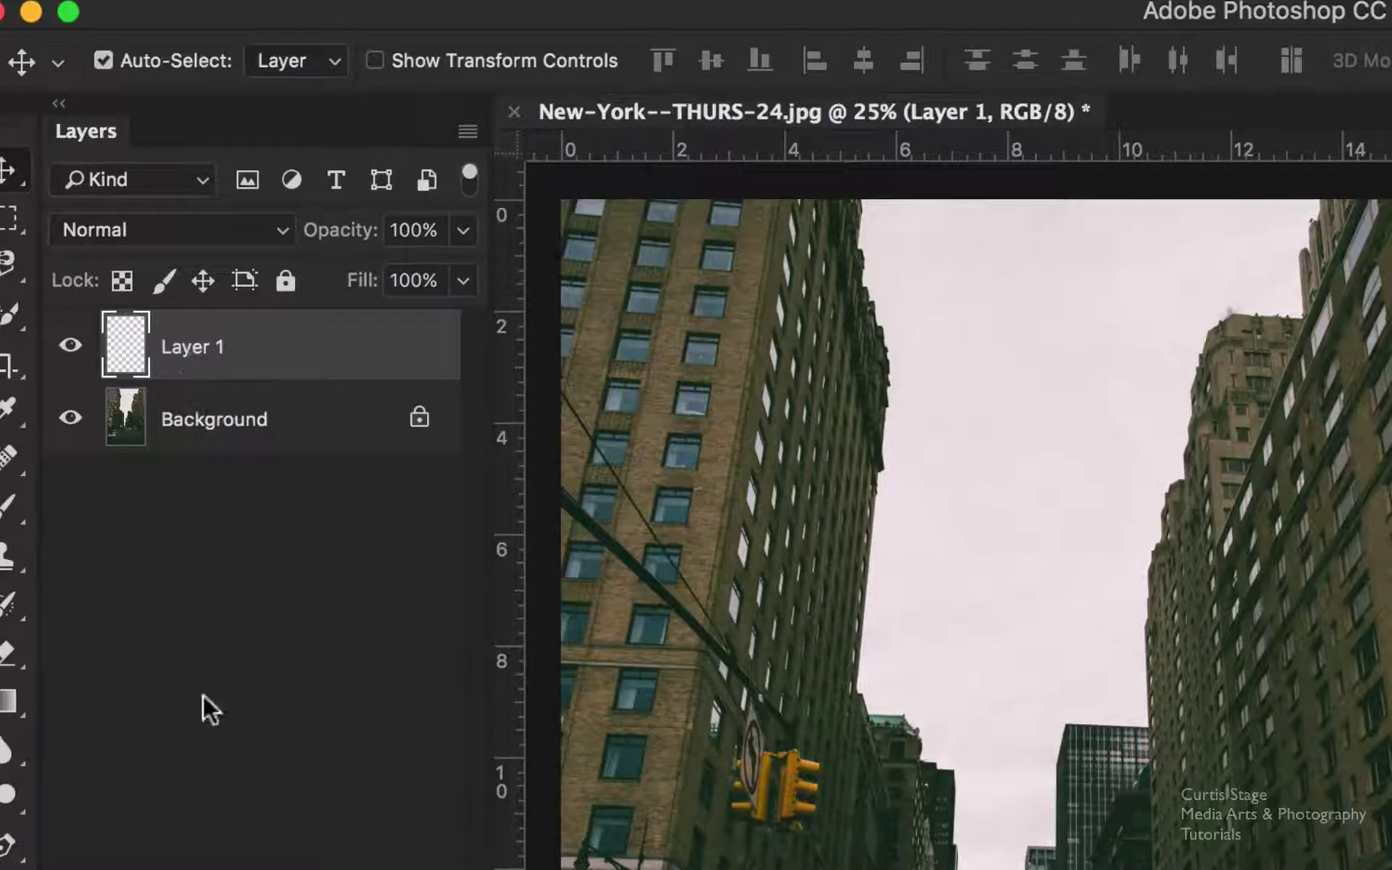
pyautogui.click(250, 437)
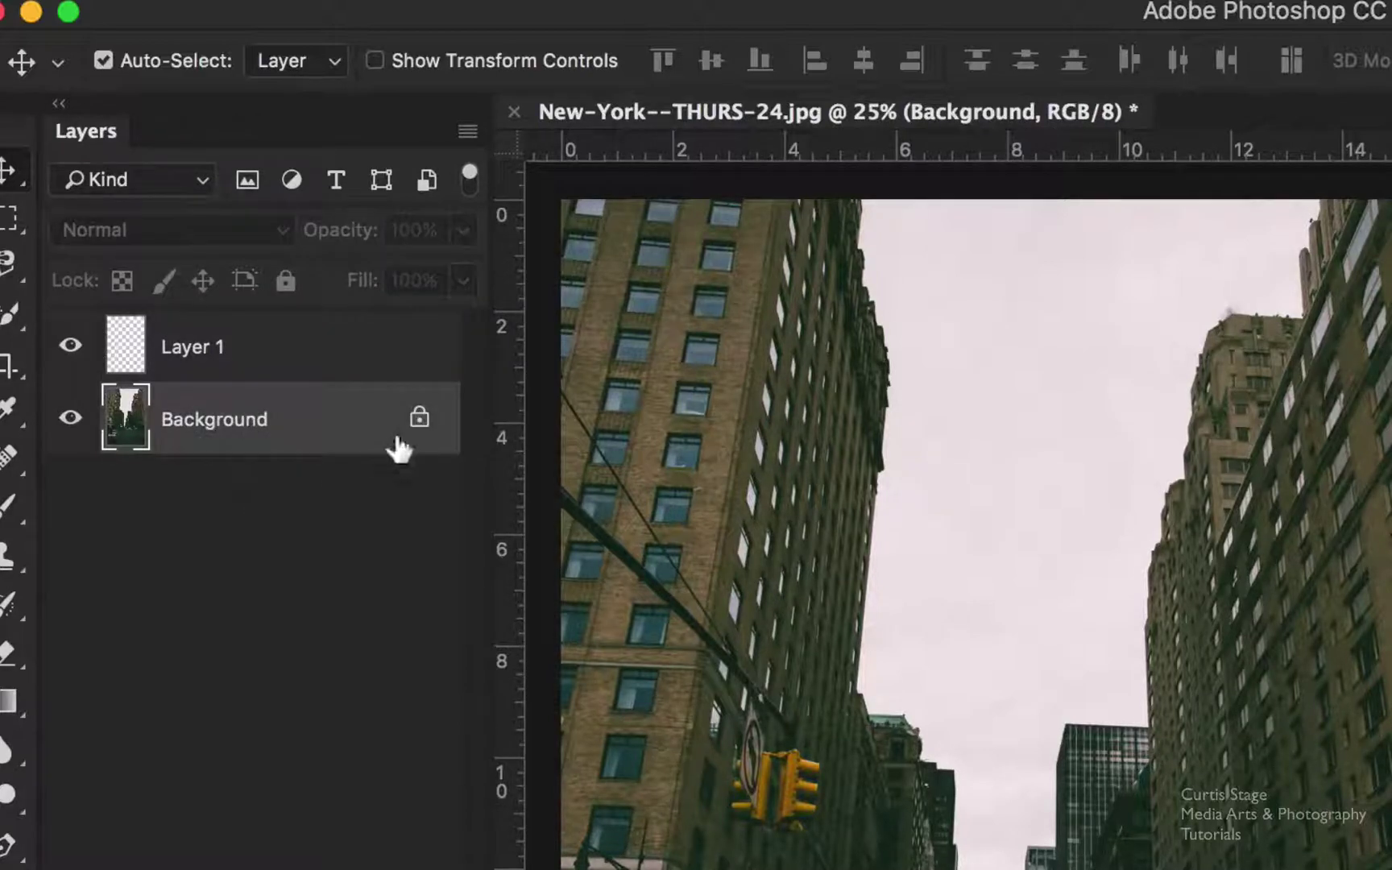
pyautogui.click(418, 417)
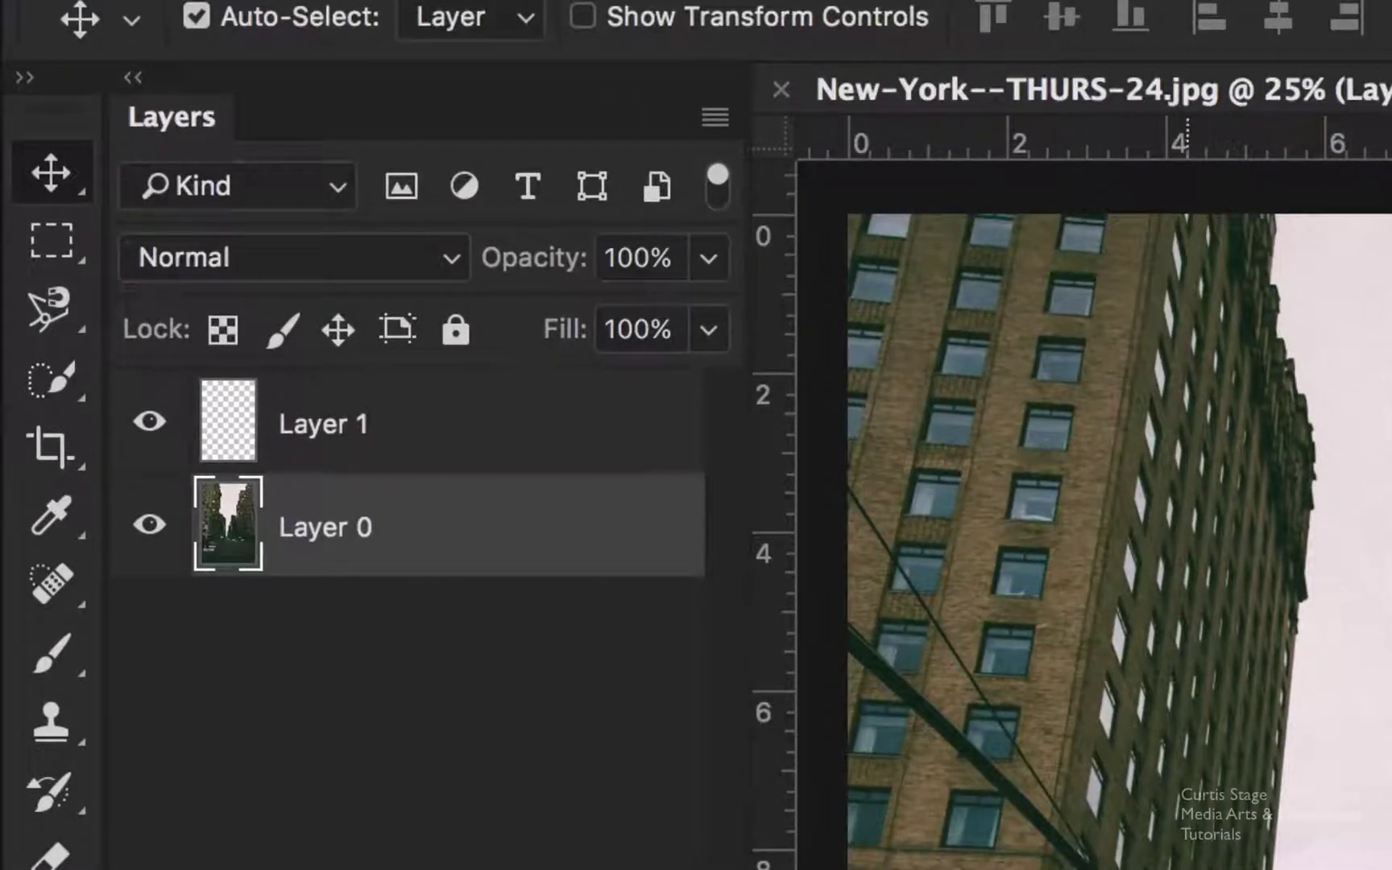
# Step: Choose the Magic Wand tool for selecting in the New York photo
pyautogui.click(50, 385)
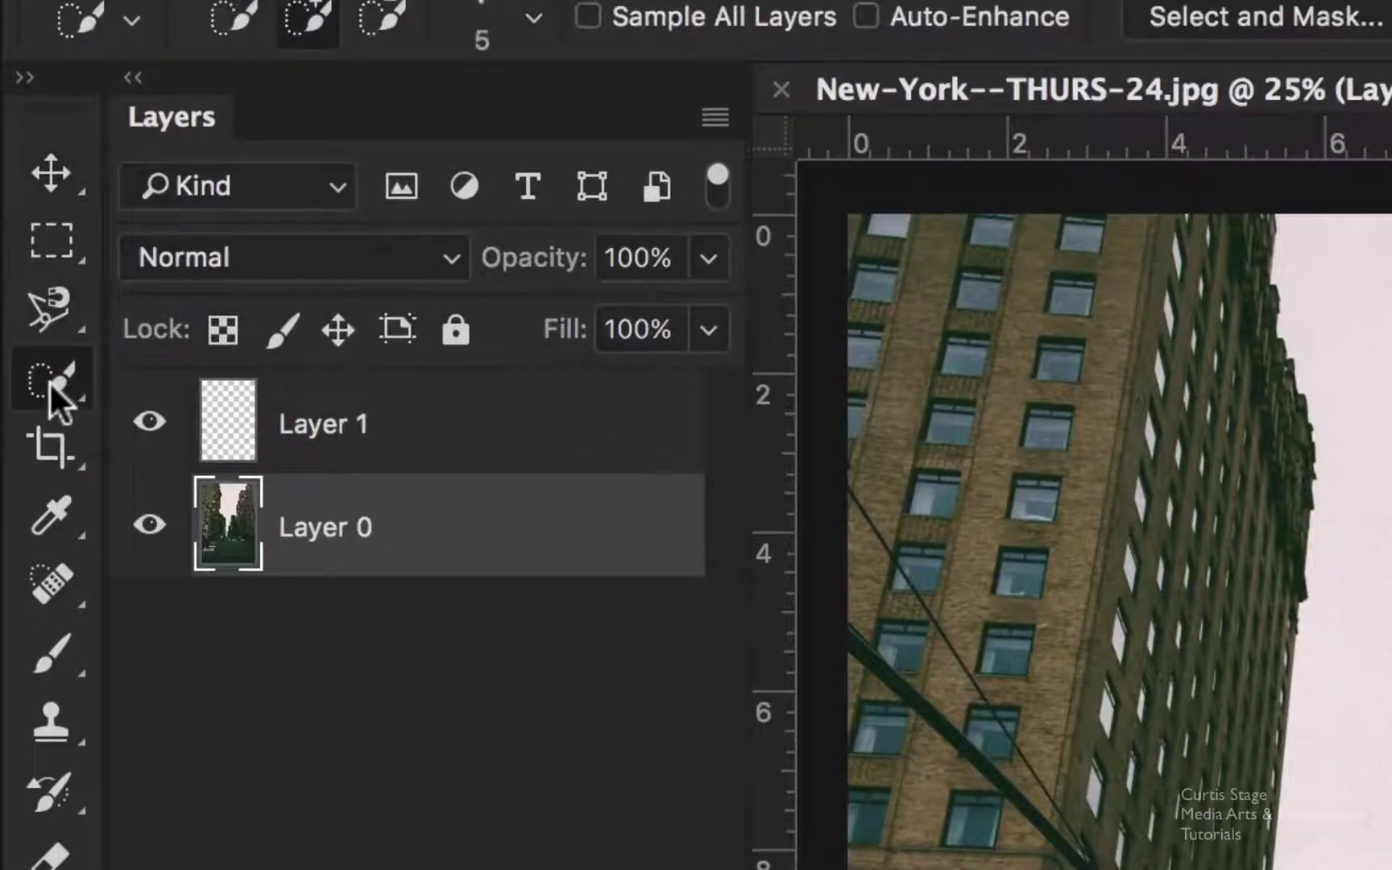
pyautogui.click(49, 381)
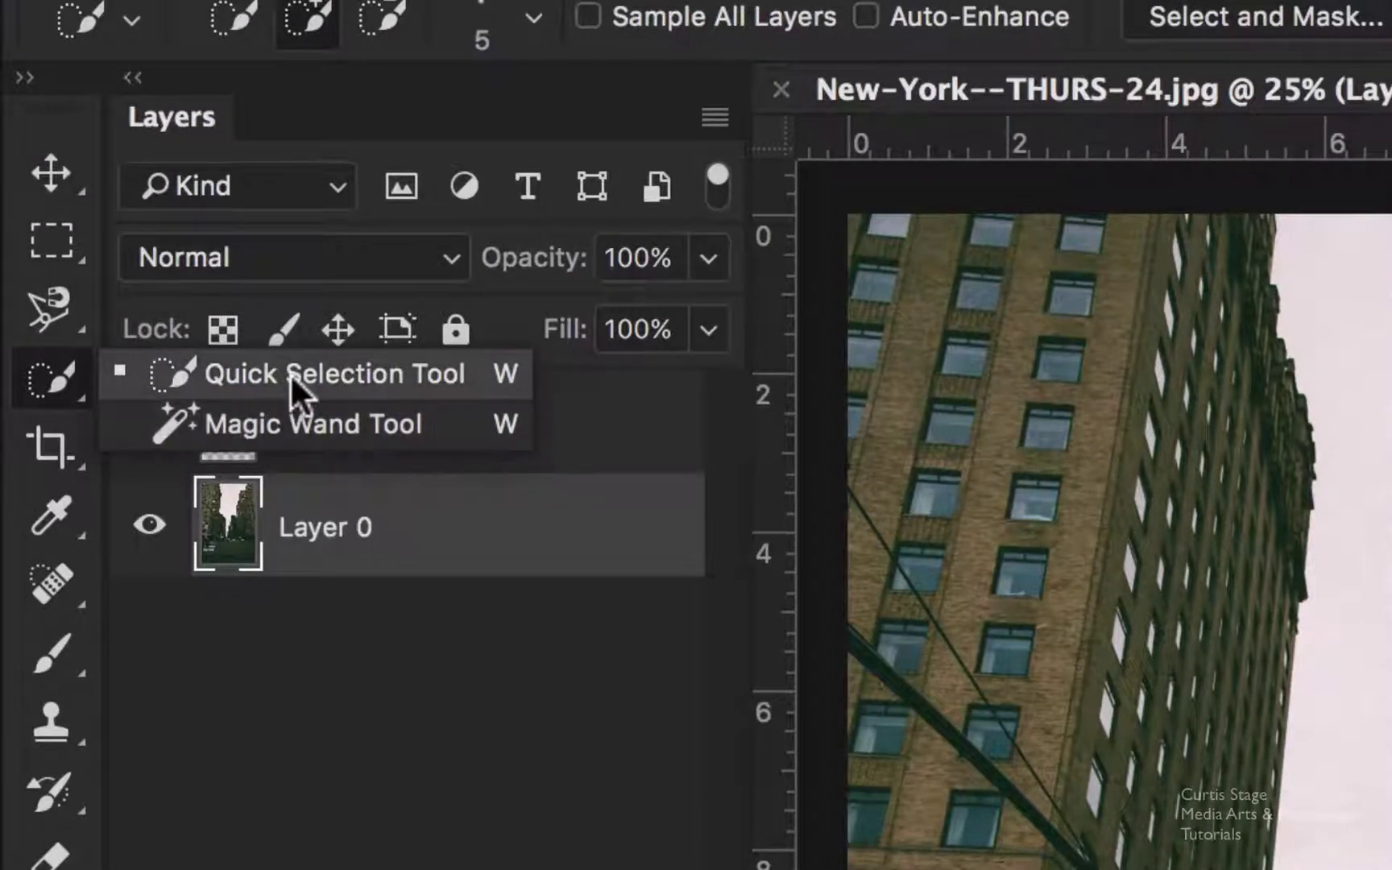
pyautogui.click(292, 422)
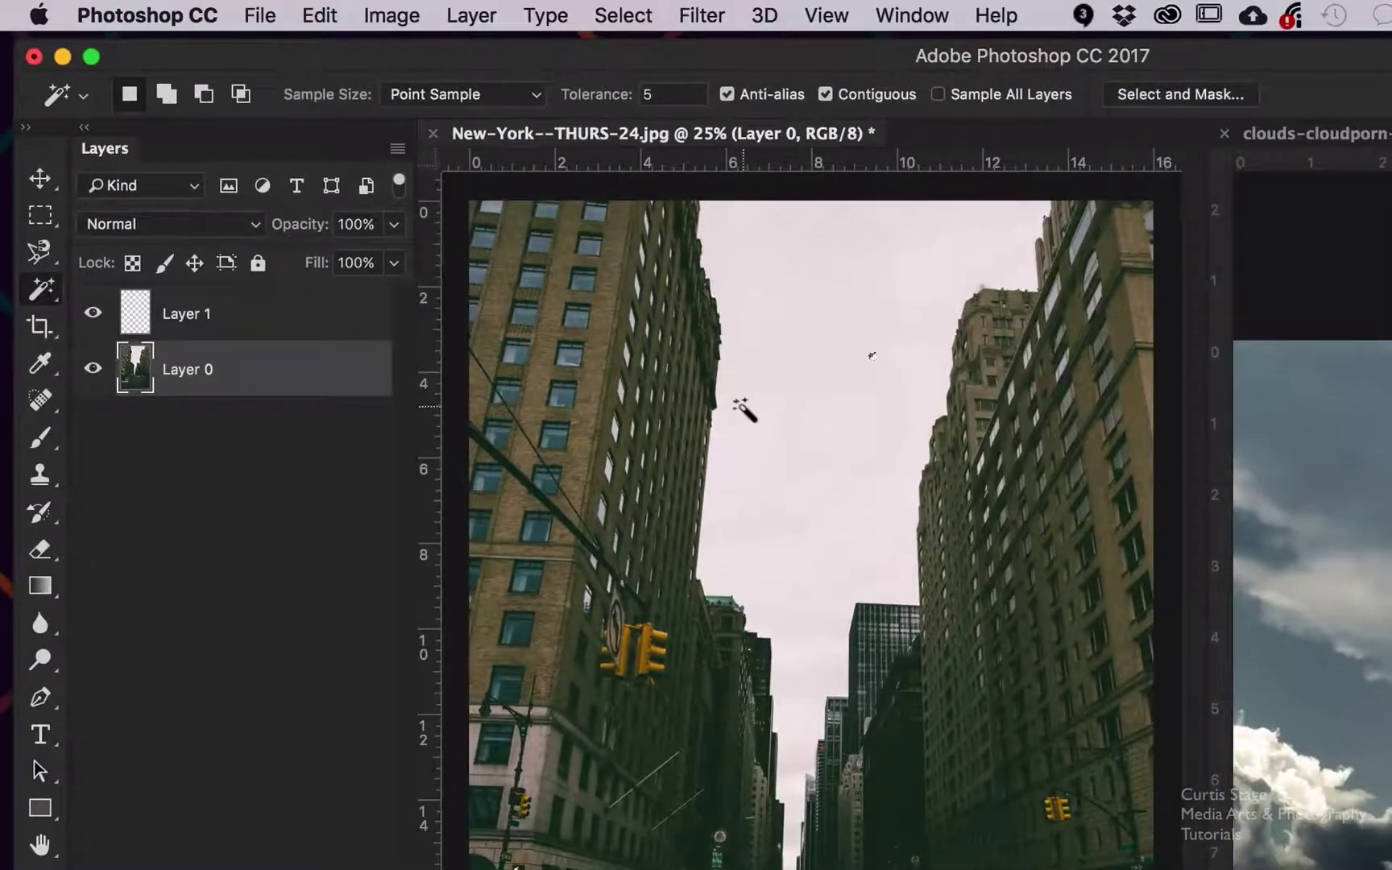
# Step: Try selecting the sky on Layer 0 at tolerance 5, clear the selection, and retry at tolerance 38
pyautogui.click(820, 376)
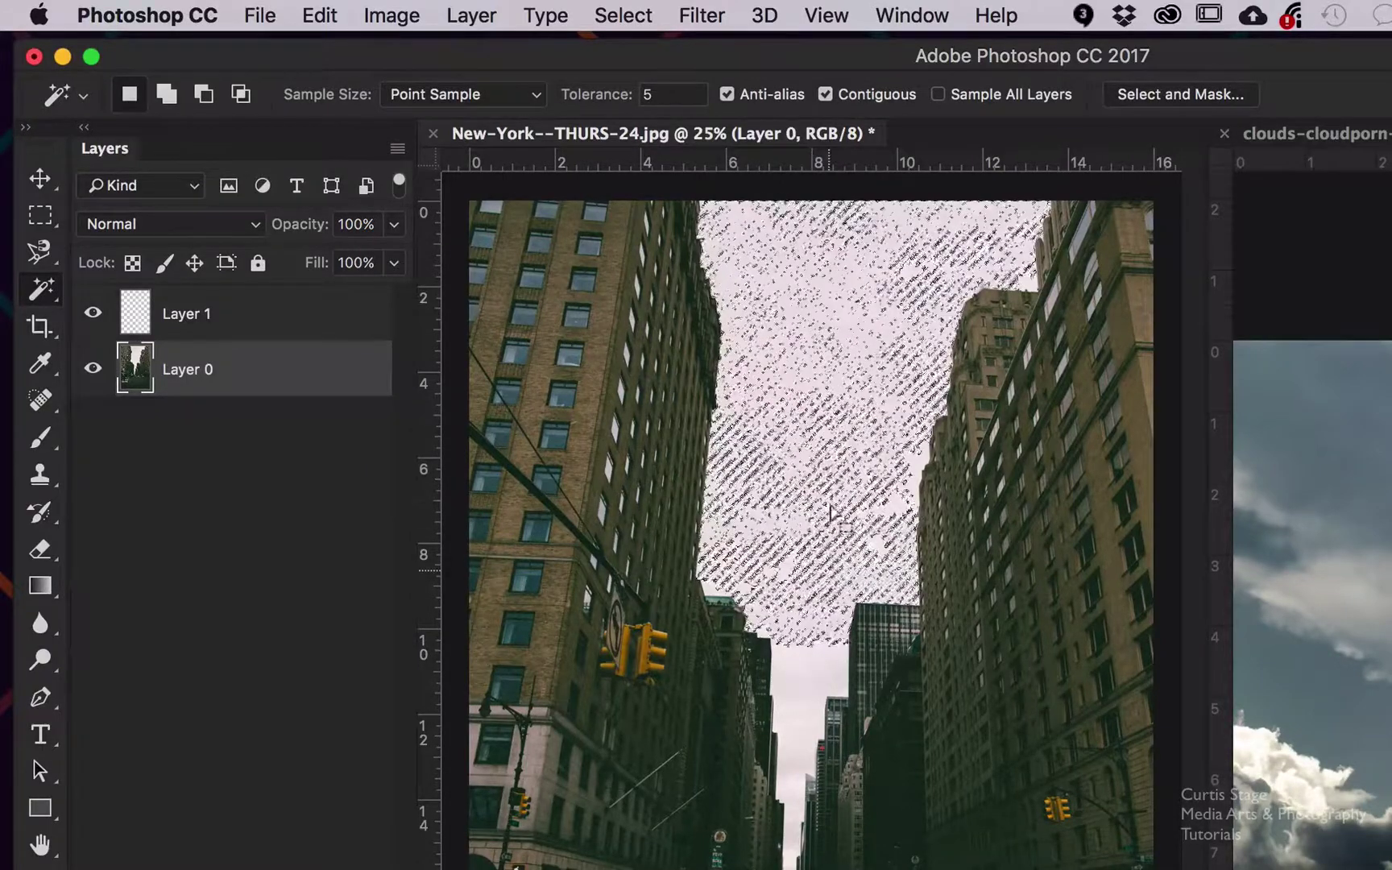
pyautogui.press('super+d')
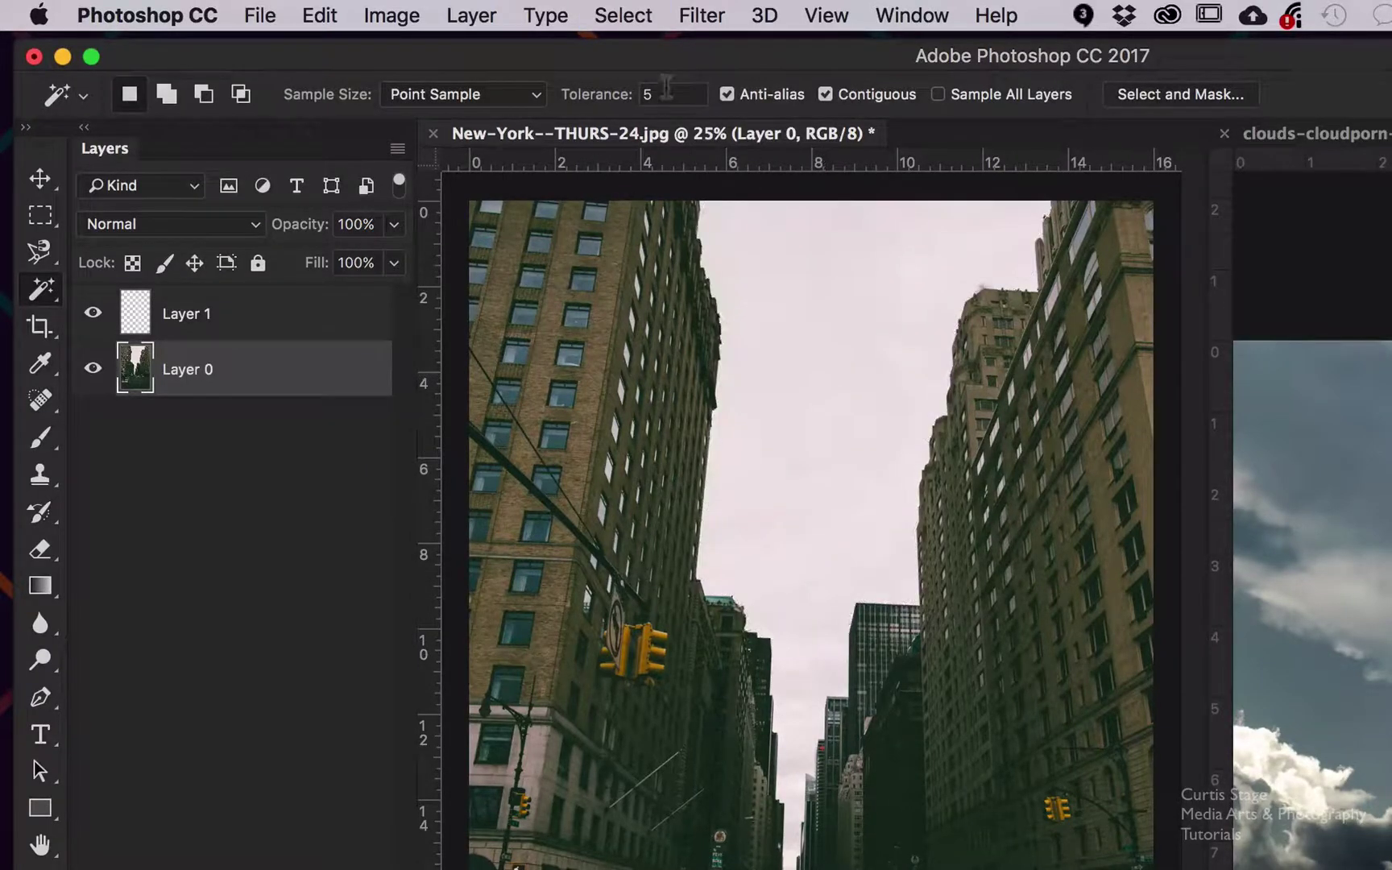
pyautogui.doubleClick(666, 90)
pyautogui.write('38')
pyautogui.click(828, 383)
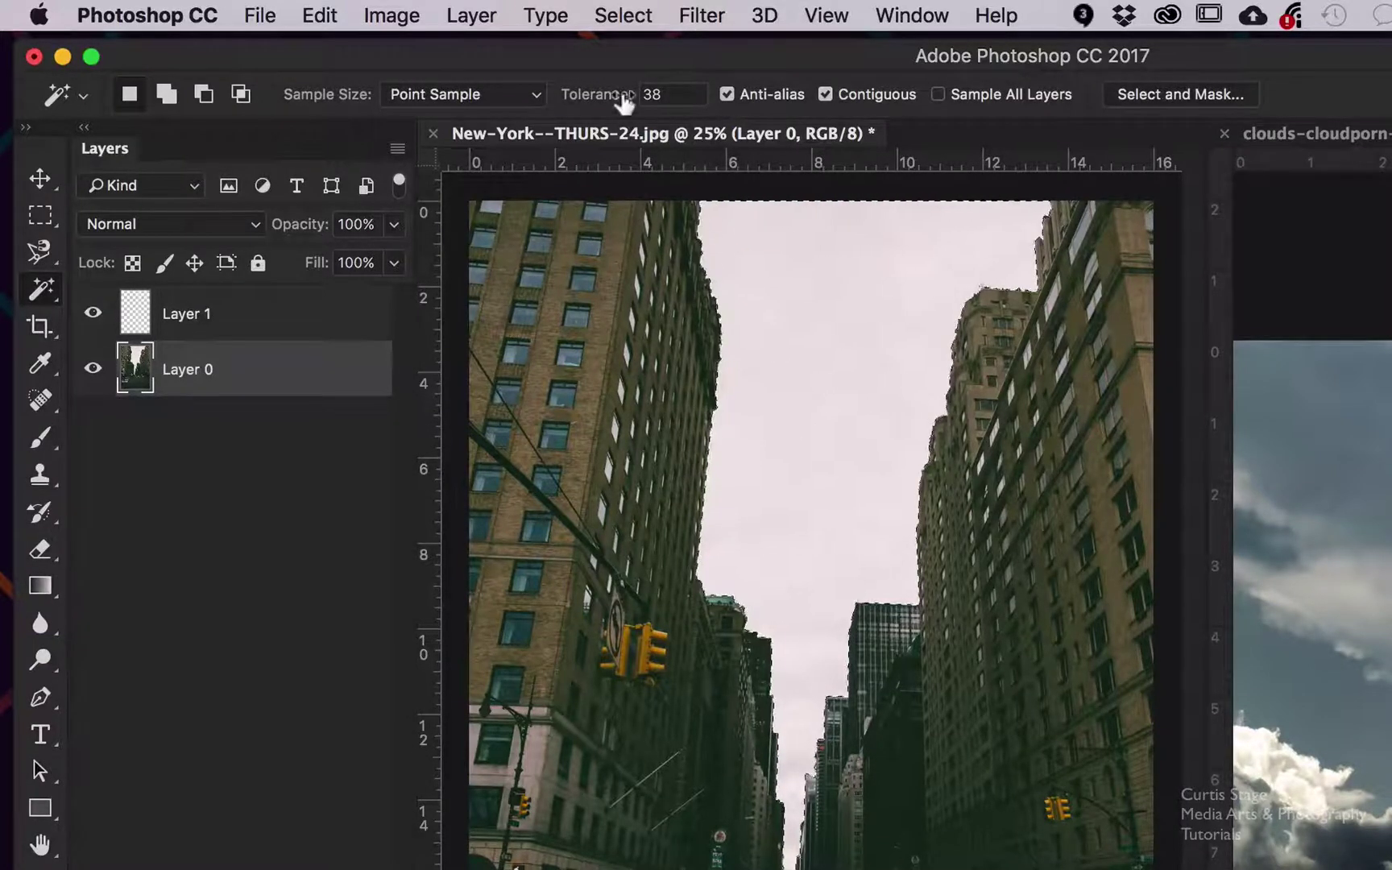
# Step: Lower the Magic Wand tolerance to 4 and sample the sky again
pyautogui.moveTo(627, 95); pyautogui.dragTo(568, 103)
pyautogui.write('4')
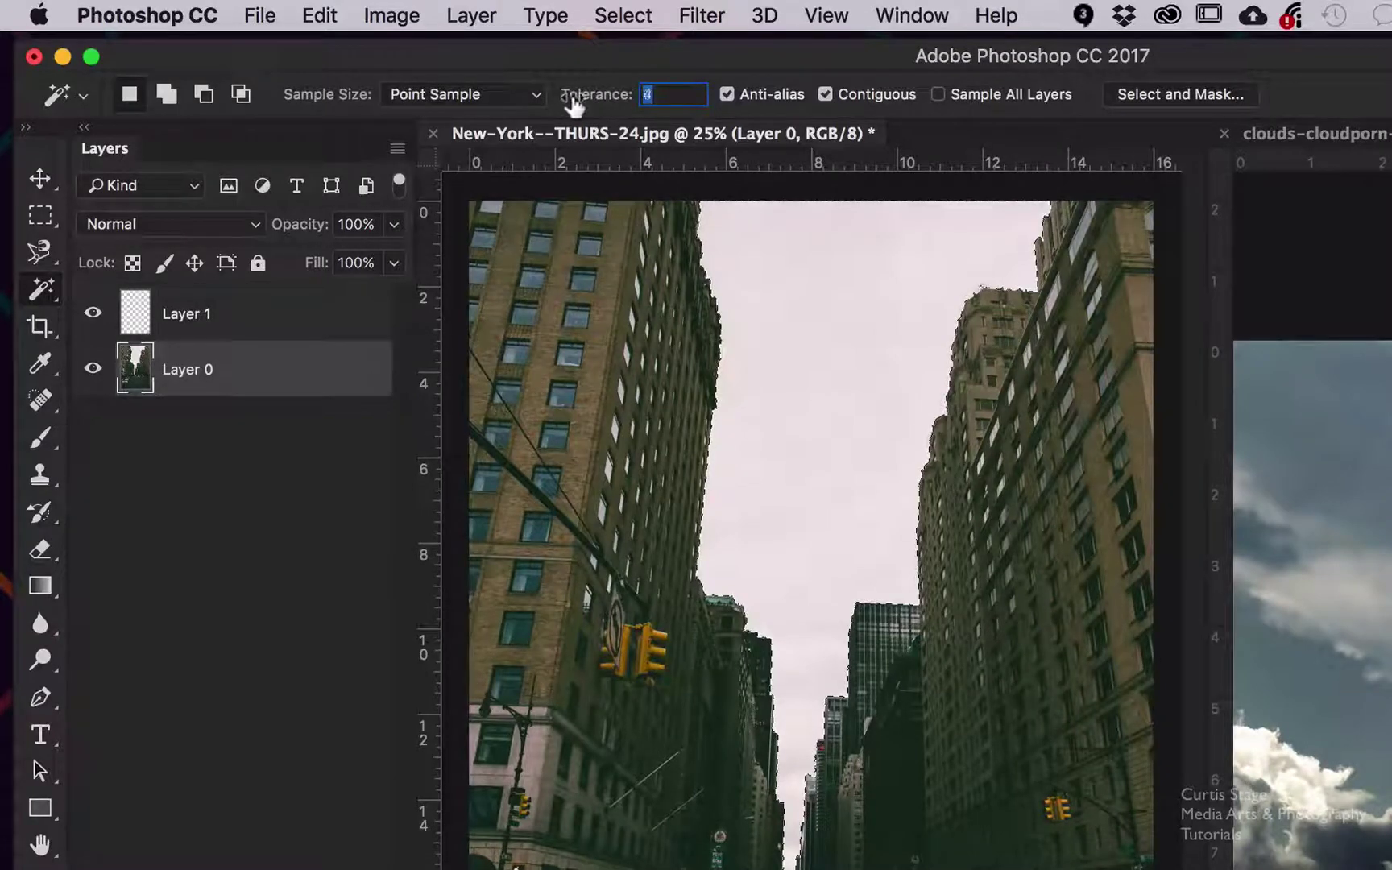
pyautogui.press('Return')
pyautogui.click(823, 449)
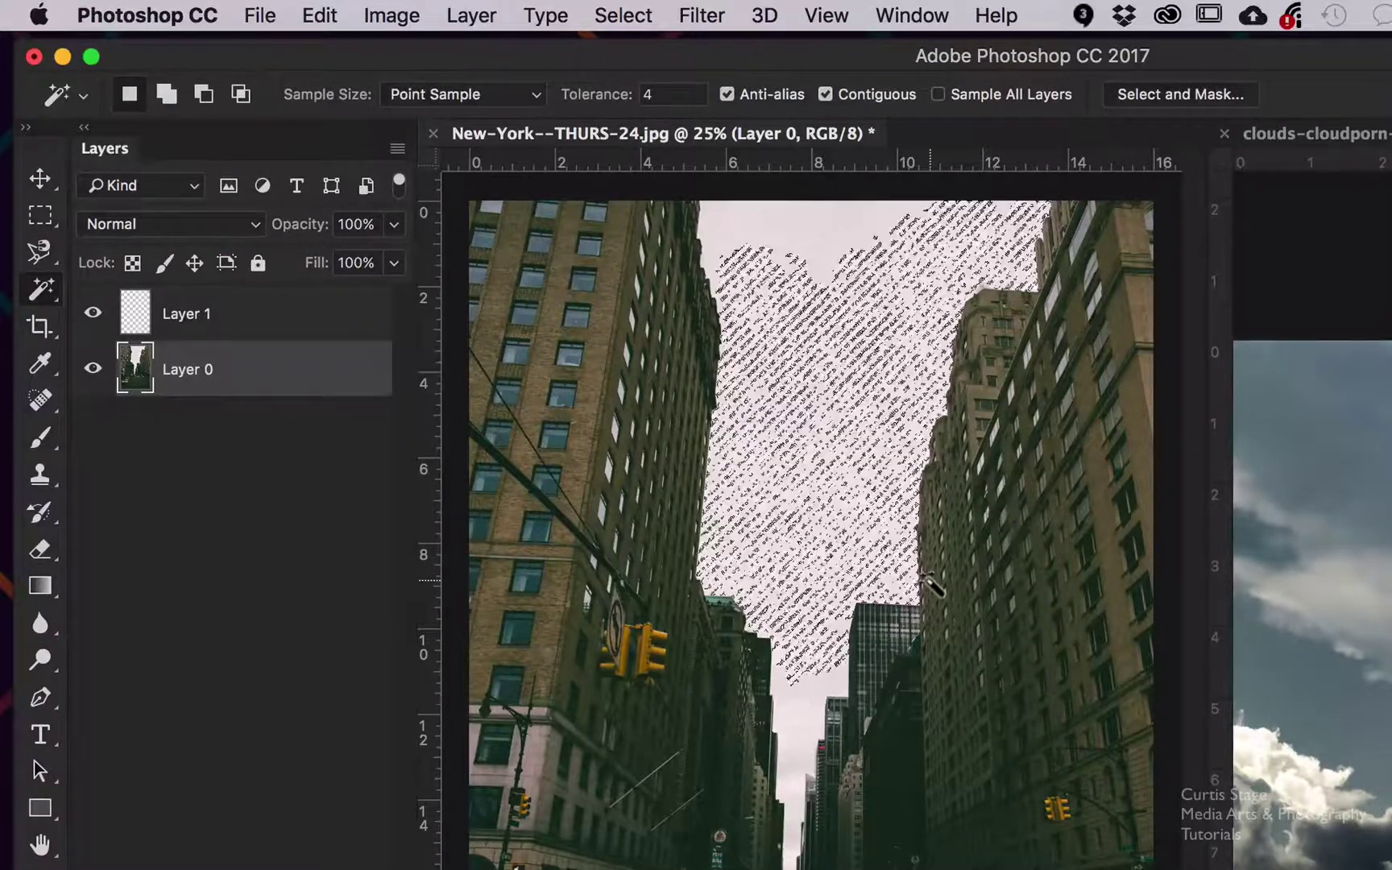
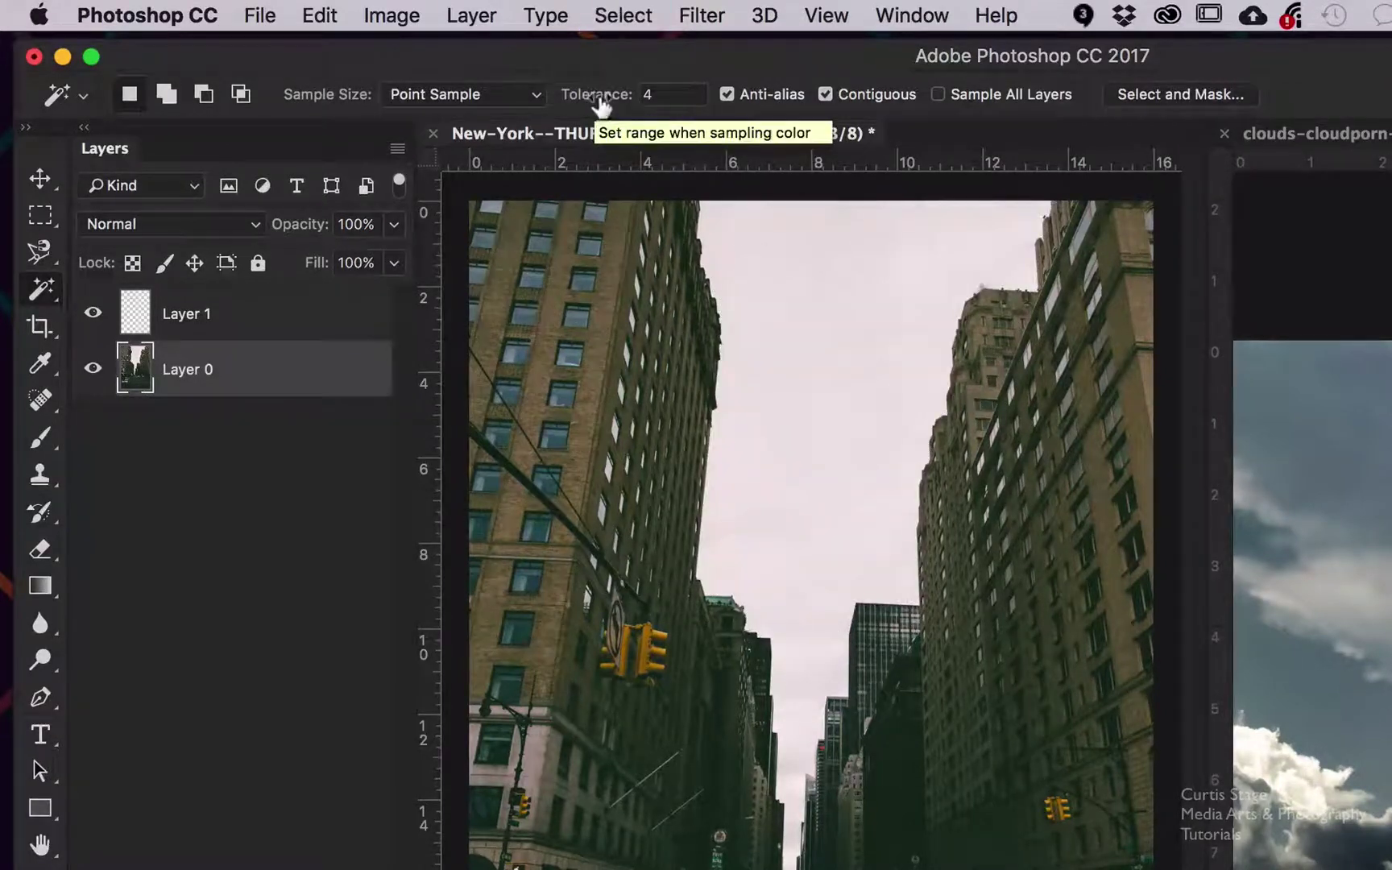
# Step: Set the Magic Wand tolerance to 37 and select the sky between the buildings
pyautogui.write('37')
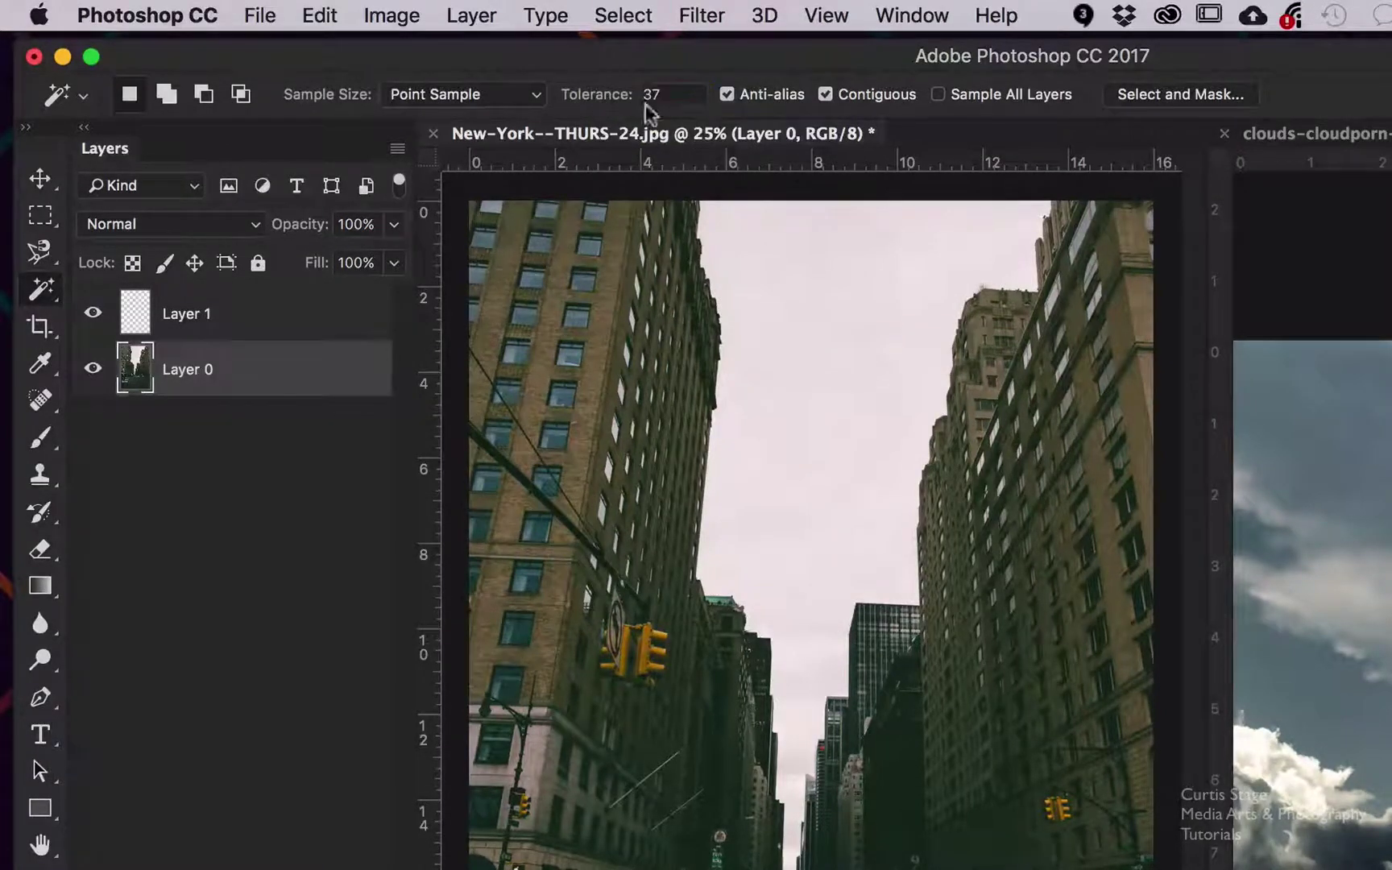
pyautogui.click(818, 481)
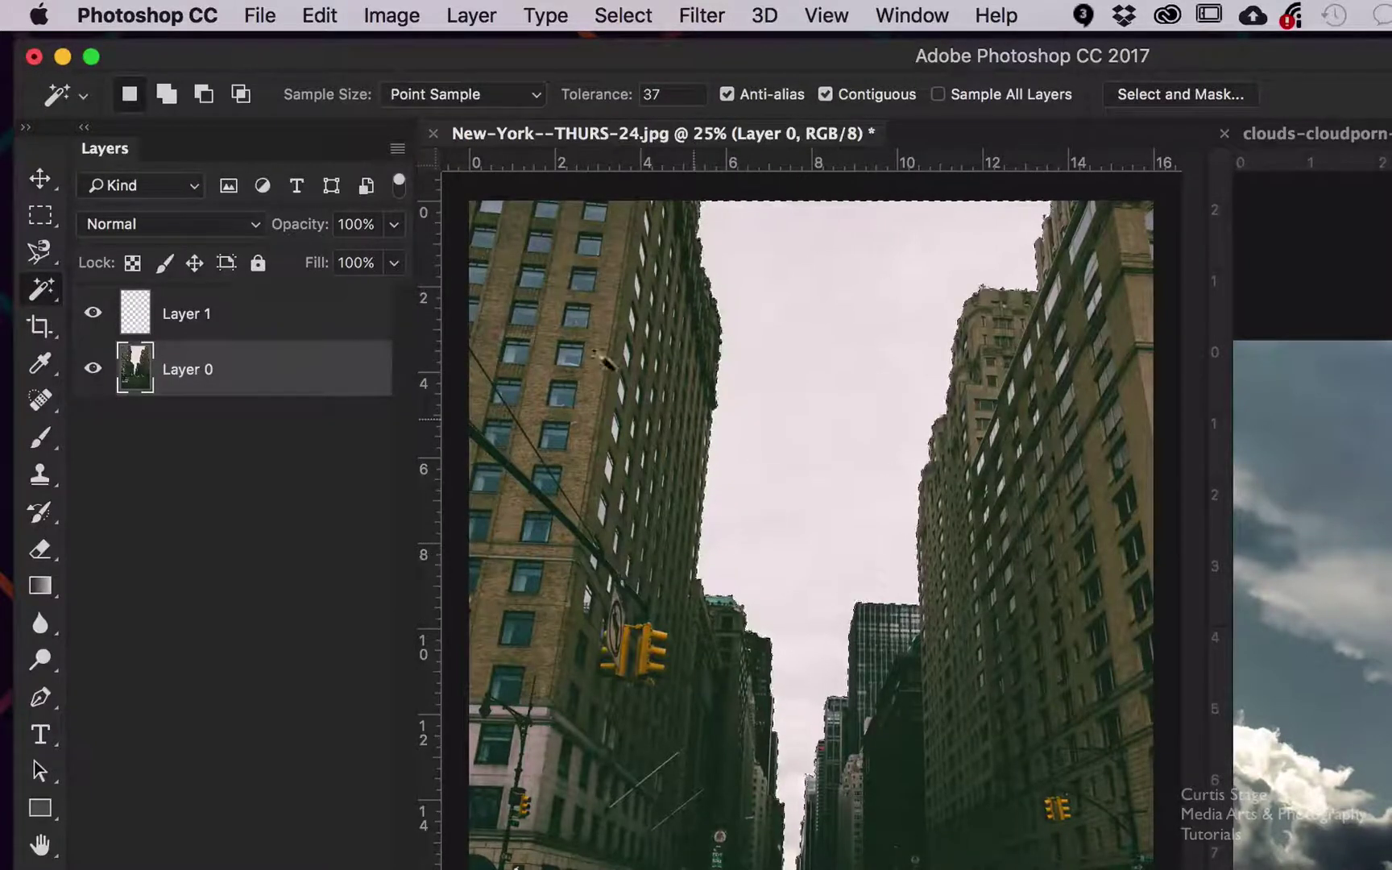
# Step: Switch to the Quick Selection tool and make the empty Layer 1 the active layer
pyautogui.click(46, 287)
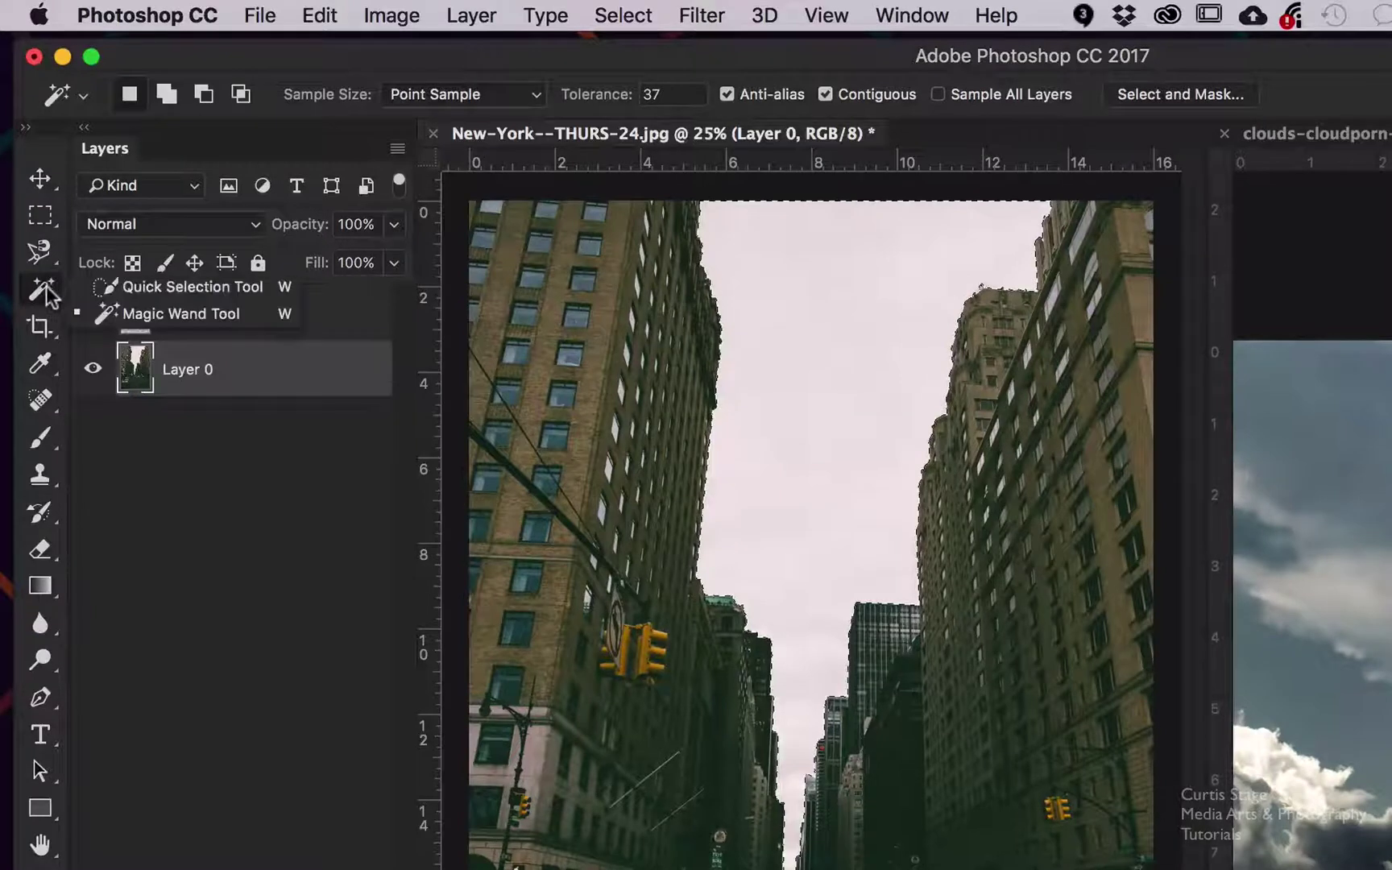
pyautogui.click(129, 286)
pyautogui.press('super+d')
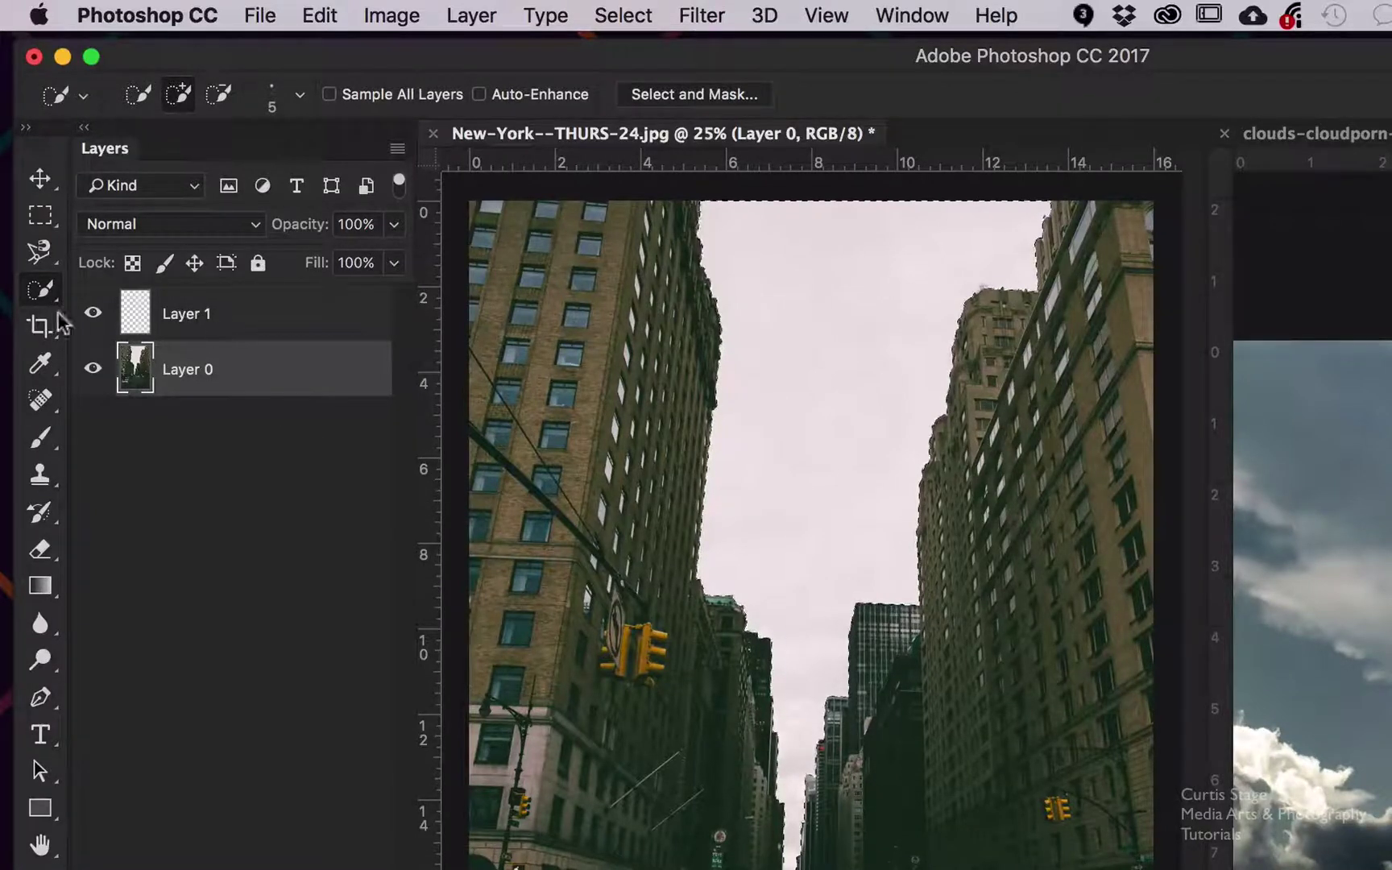
pyautogui.click(241, 320)
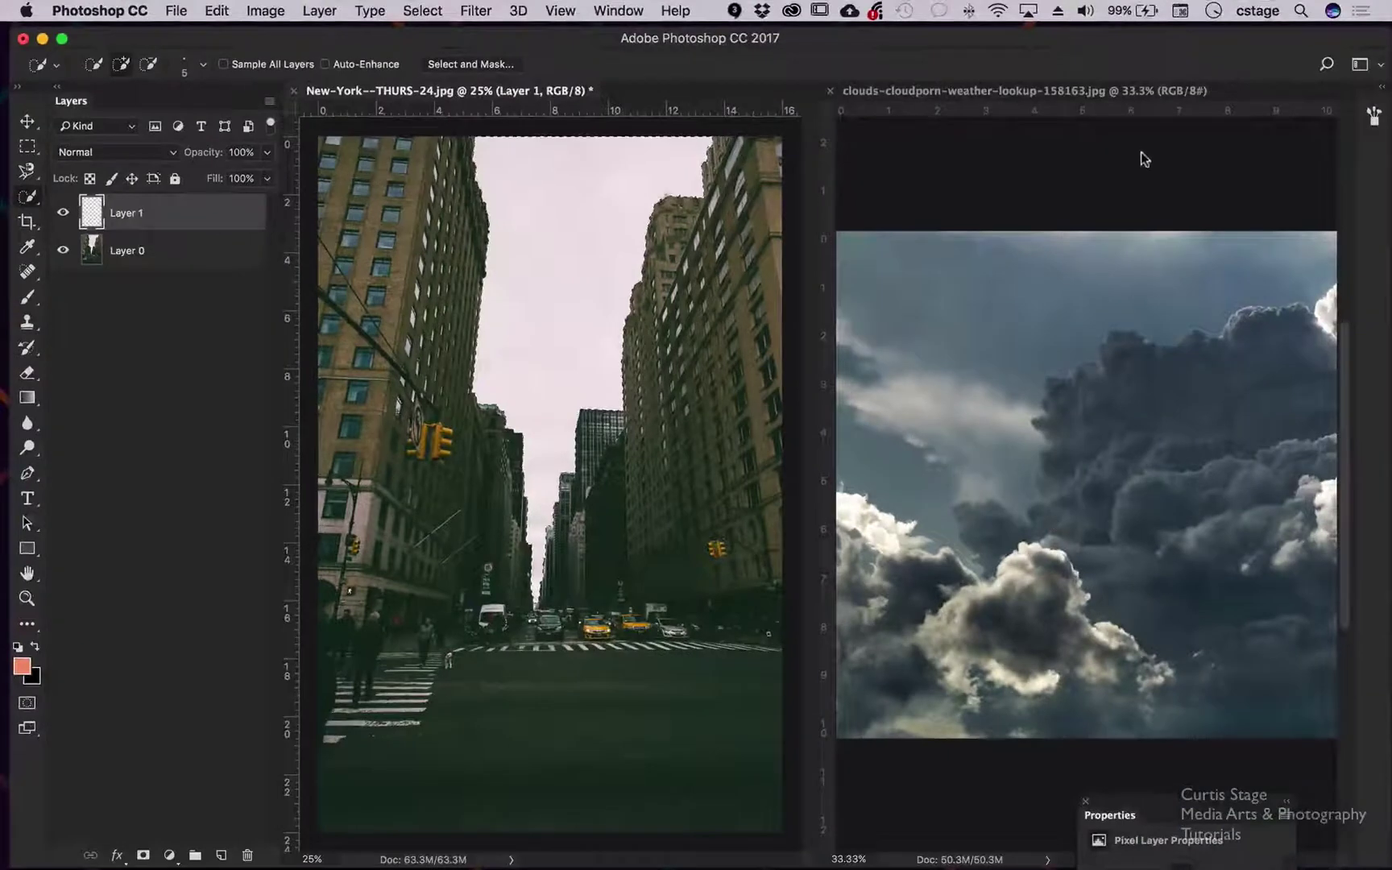
# Step: Activate the clouds image and choose the Clone Stamp tool with Normal mode, sampling the Current Layer
pyautogui.click(1341, 195)
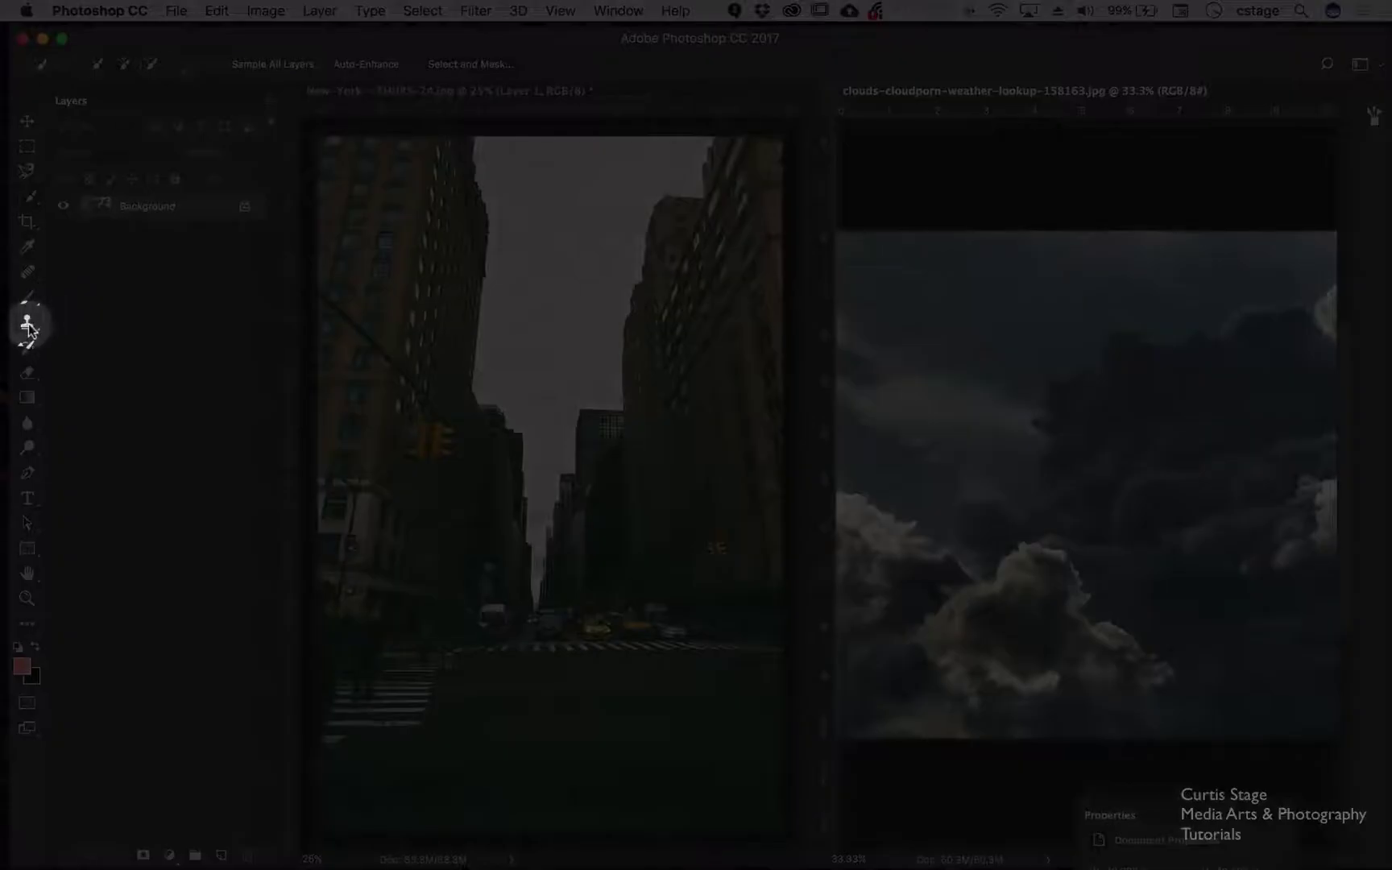
pyautogui.click(27, 322)
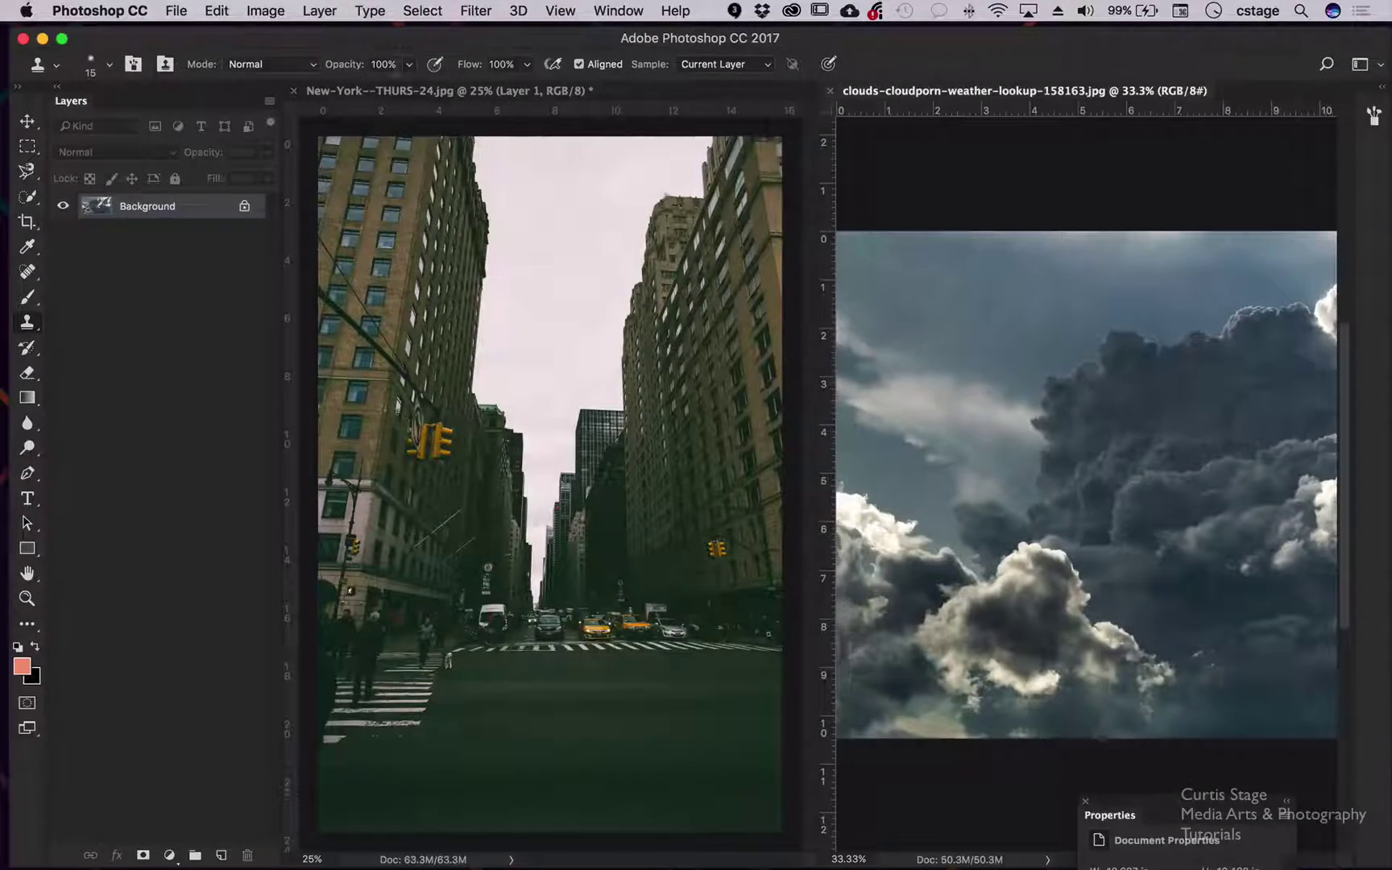
pyautogui.click(251, 65)
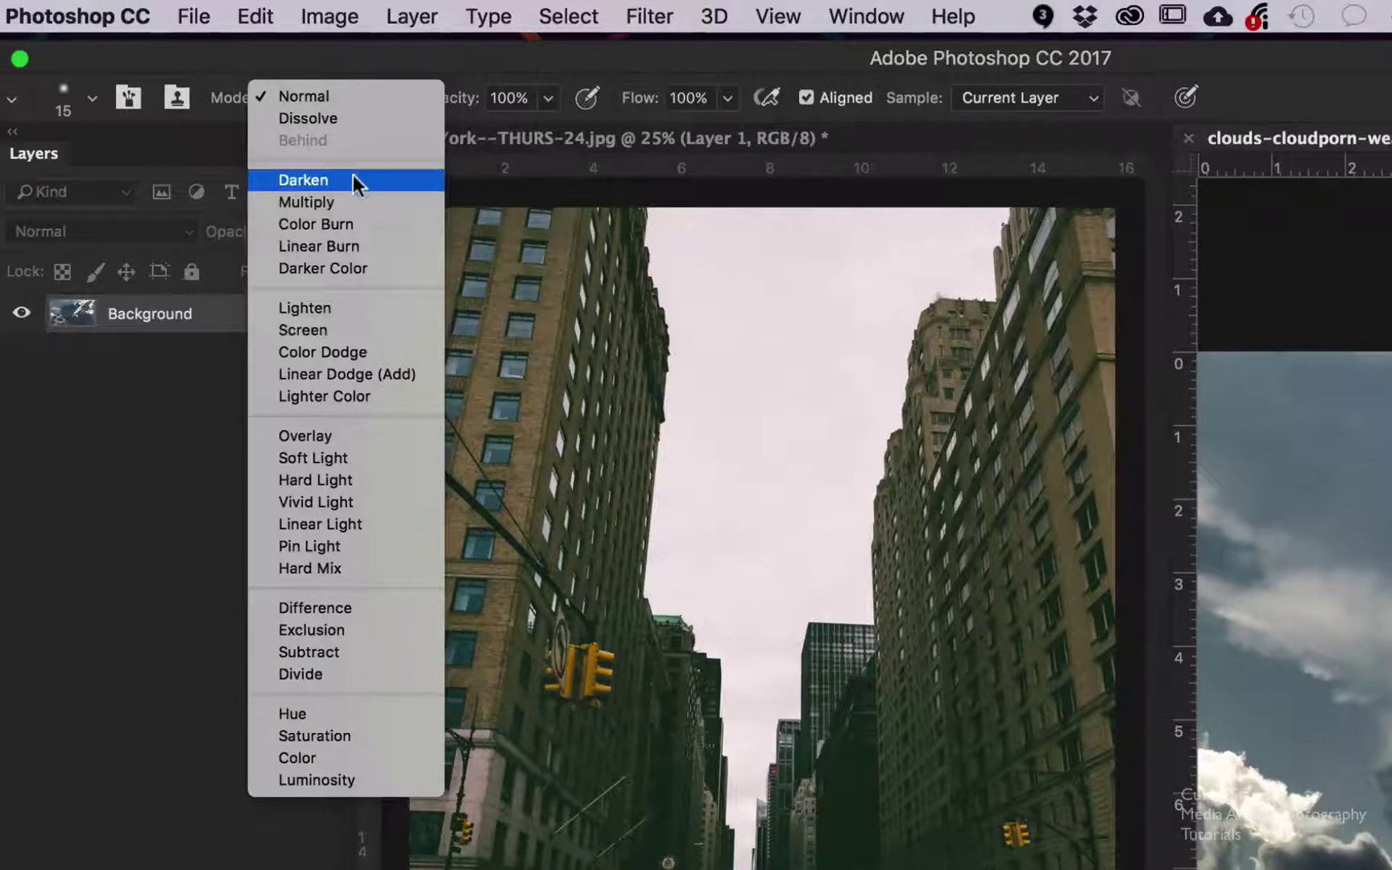
pyautogui.click(401, 53)
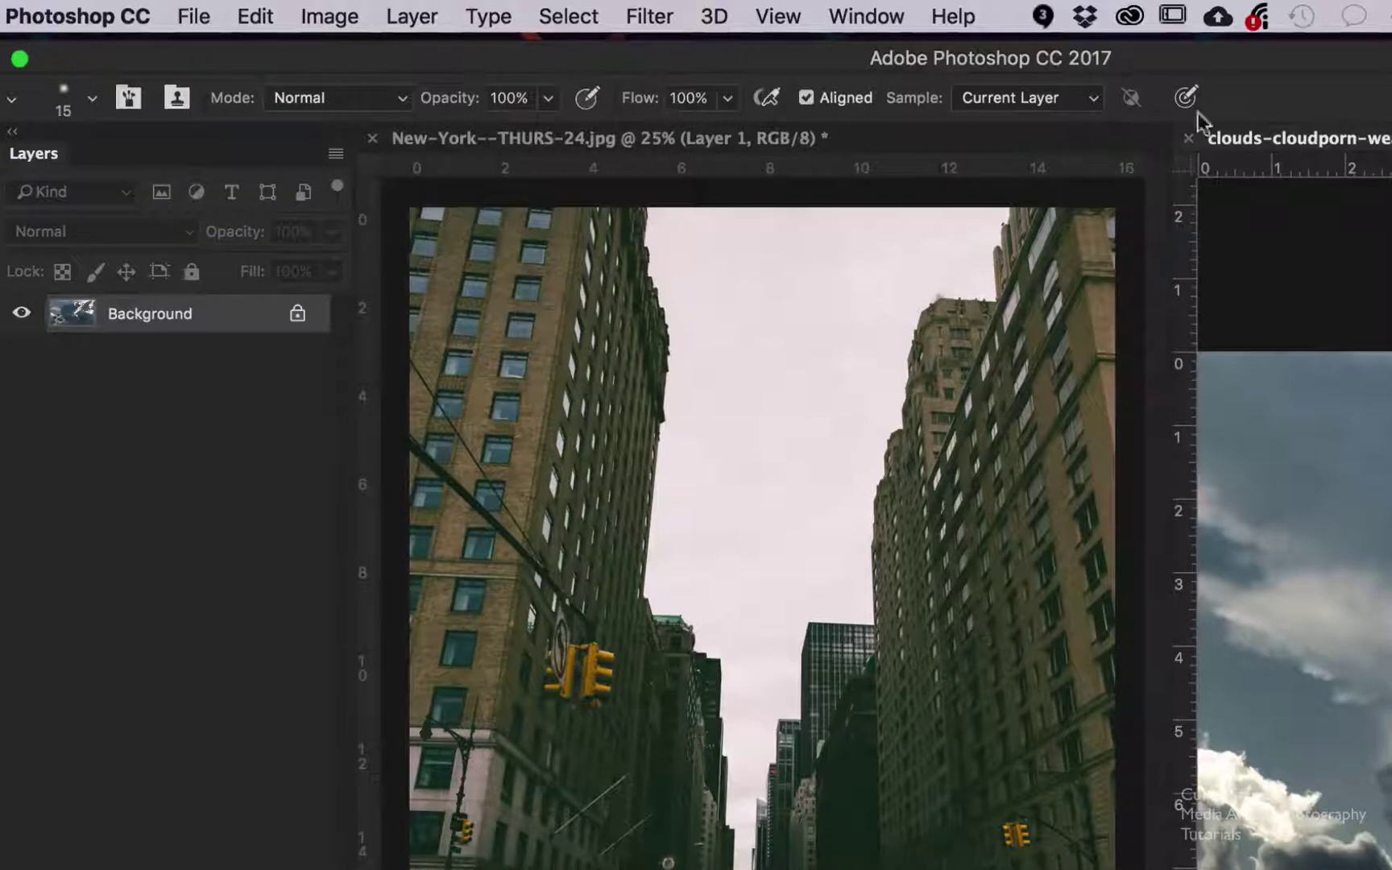
pyautogui.click(1046, 102)
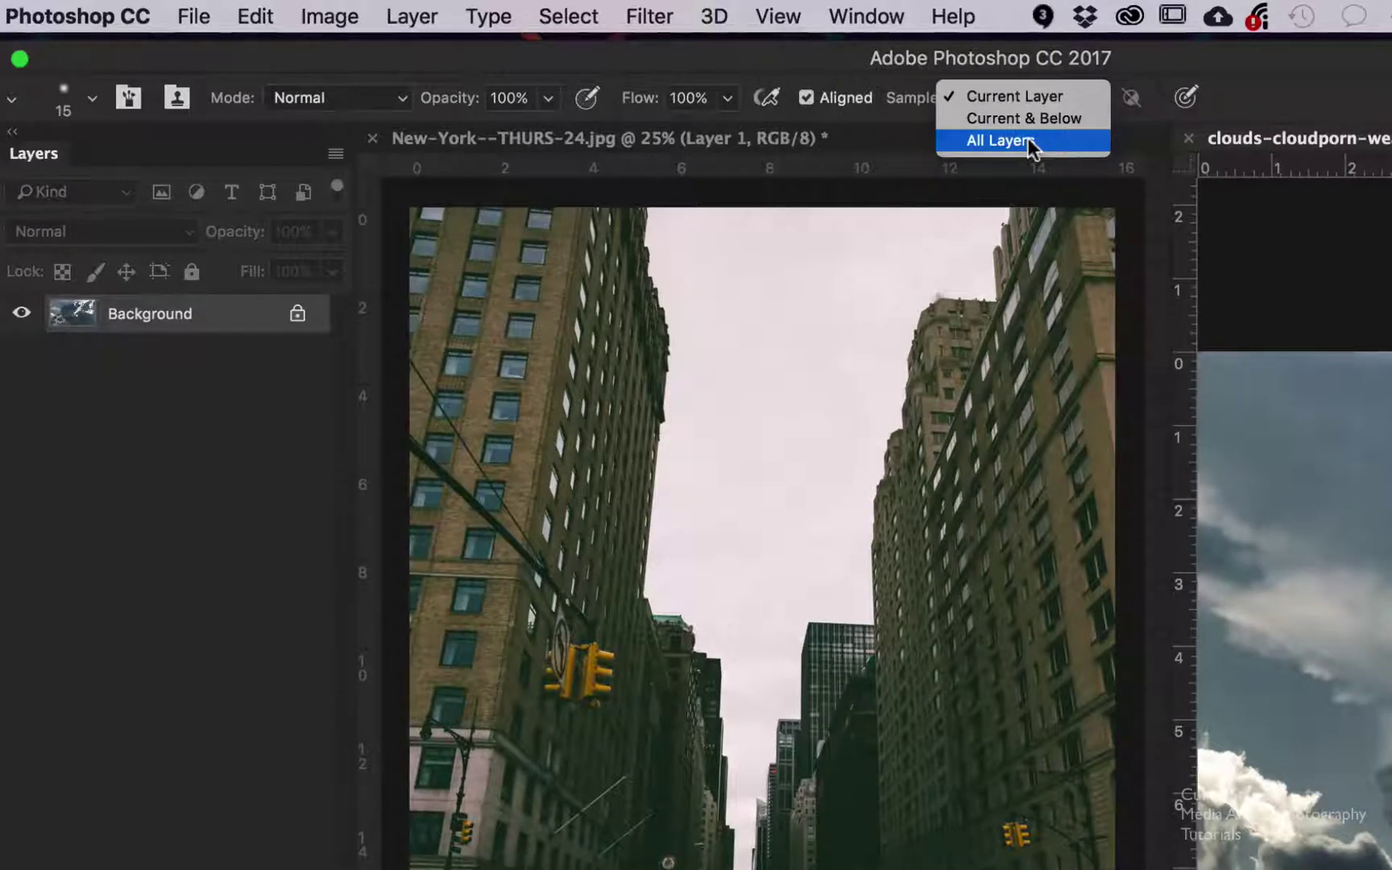
pyautogui.click(1047, 98)
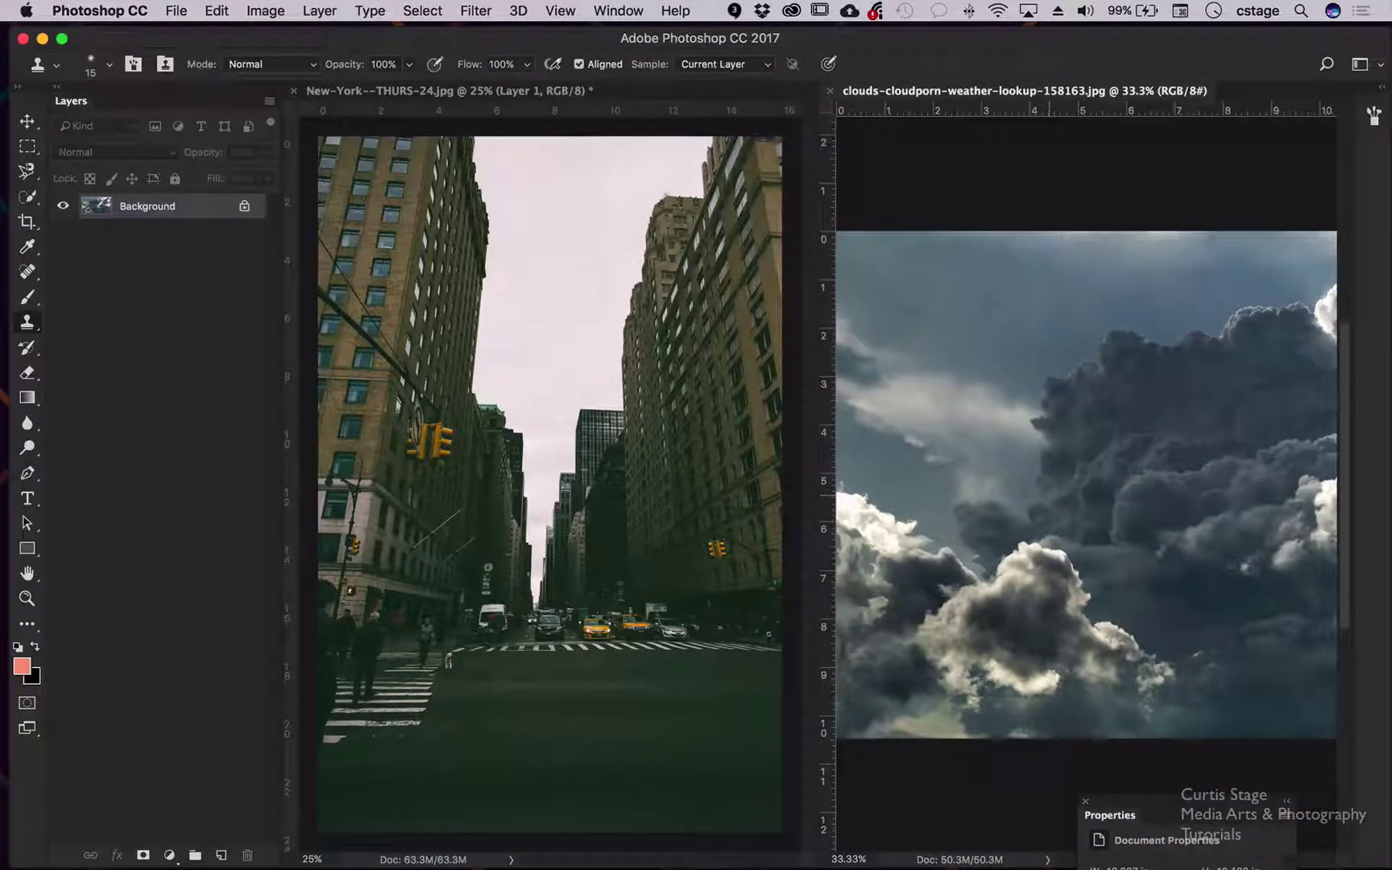
# Step: Enlarge the Clone Stamp brush to size 1100 for sampling the clouds image
pyautogui.press(']')
pyautogui.press(']')
pyautogui.press(']')
pyautogui.press(']')
pyautogui.press(']')
pyautogui.press(']')
pyautogui.press(']')
pyautogui.press(']')
pyautogui.press(']')
pyautogui.press(']')
pyautogui.press(']')
pyautogui.press(']')
pyautogui.click(568, 372)
pyautogui.click(997, 468)
pyautogui.press(']')
pyautogui.press(']')
pyautogui.press(']')
pyautogui.press(']')
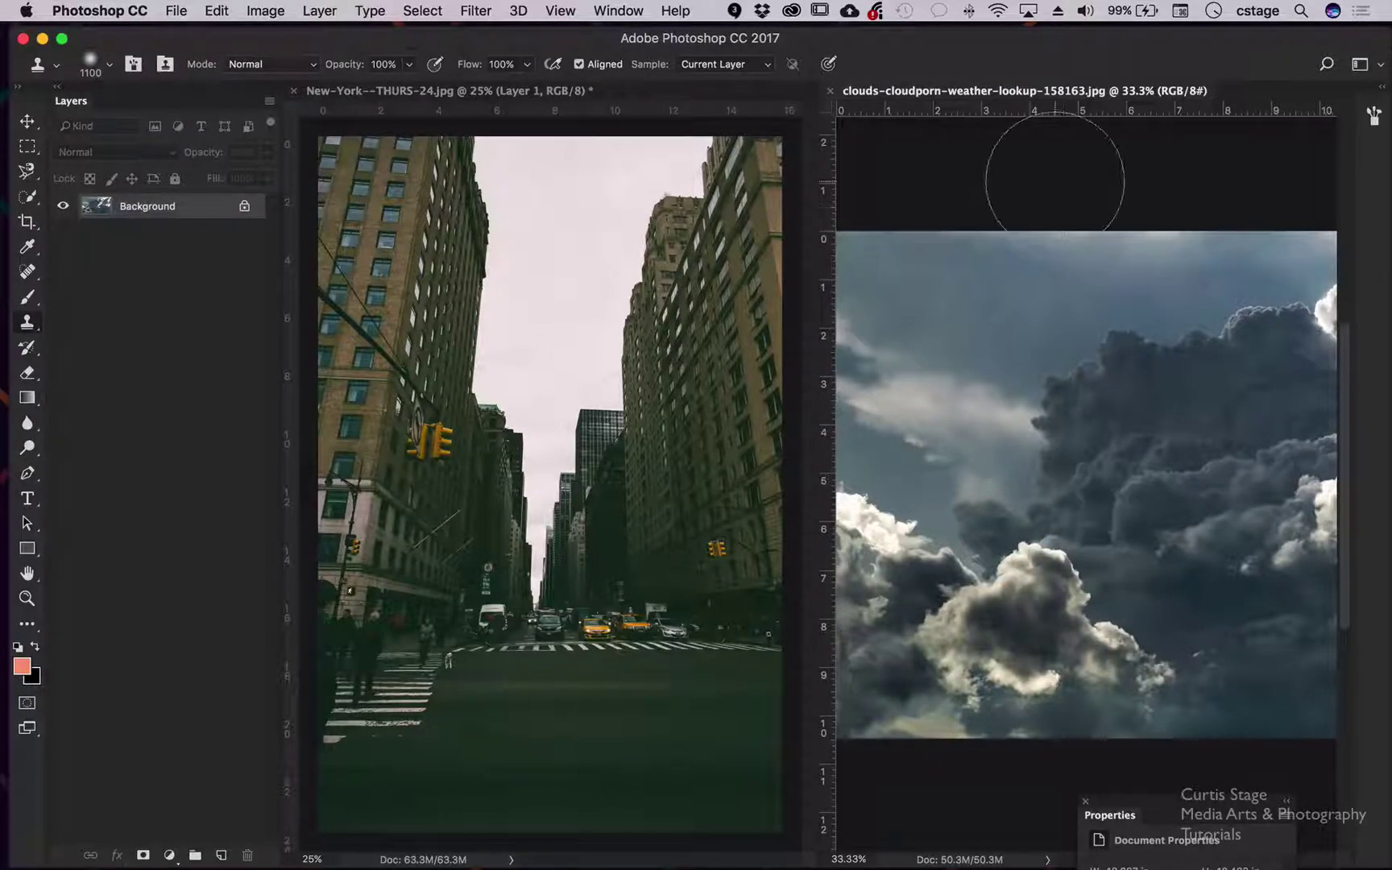
pyautogui.press('super+minus')
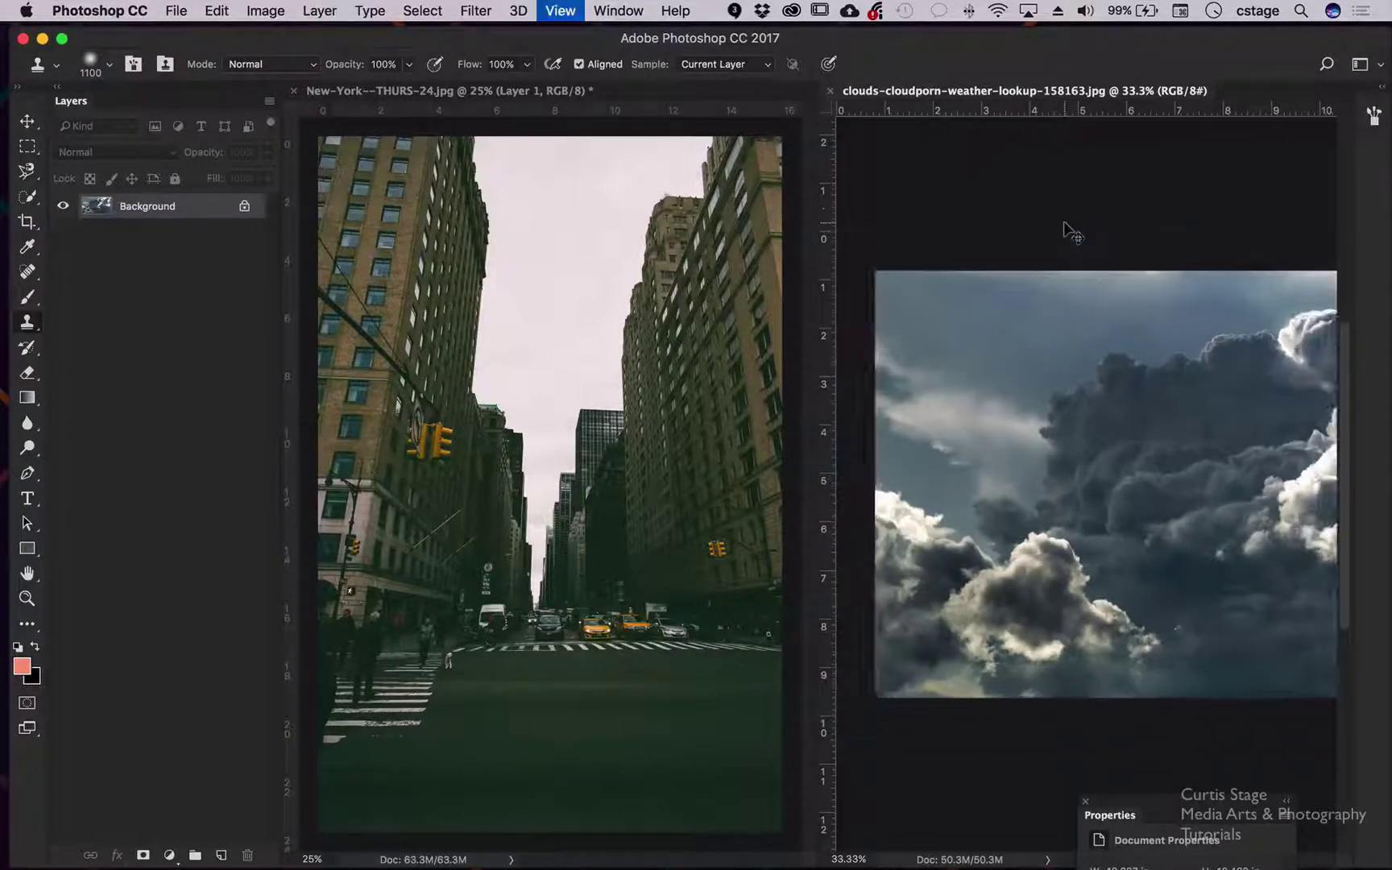
pyautogui.press('super+minus')
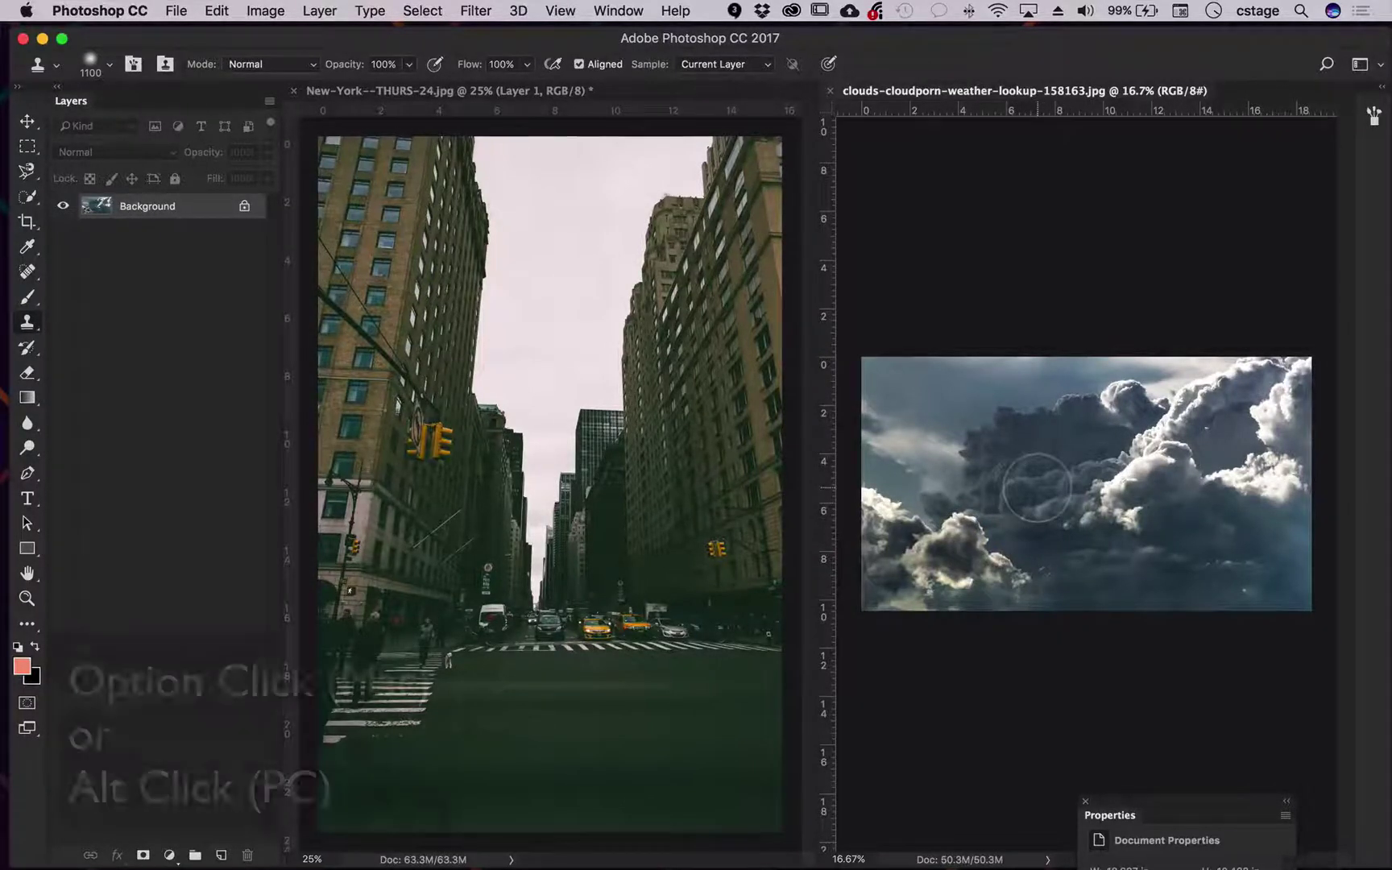
# Step: Sample the centre of the dark clouds with the Clone Stamp and try stamping within the clouds image itself
pyautogui.keyDown('alt'); pyautogui.click(1037, 486); pyautogui.keyUp('alt')
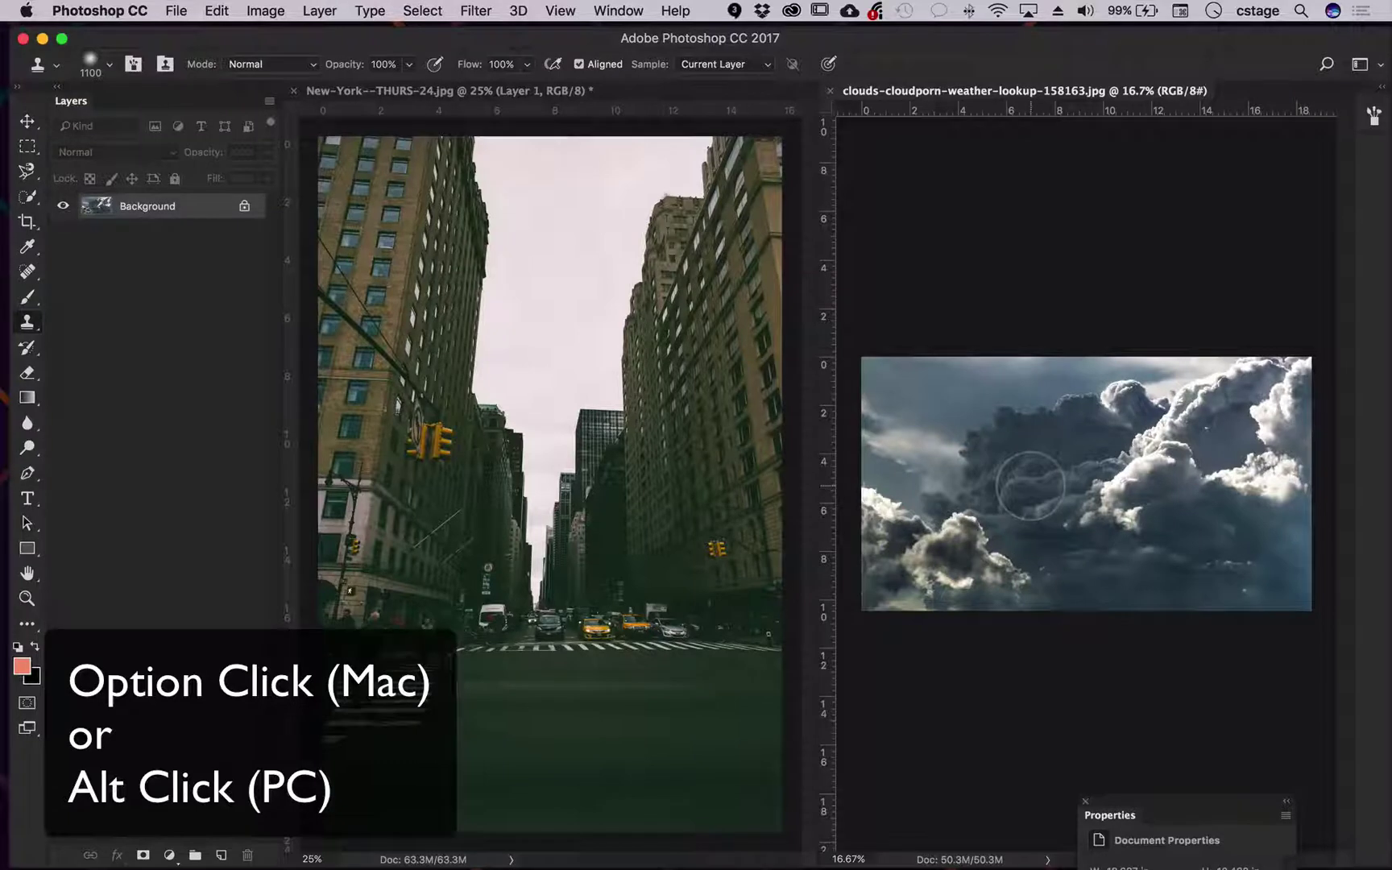
pyautogui.keyDown('alt'); pyautogui.click(1030, 485); pyautogui.keyUp('alt')
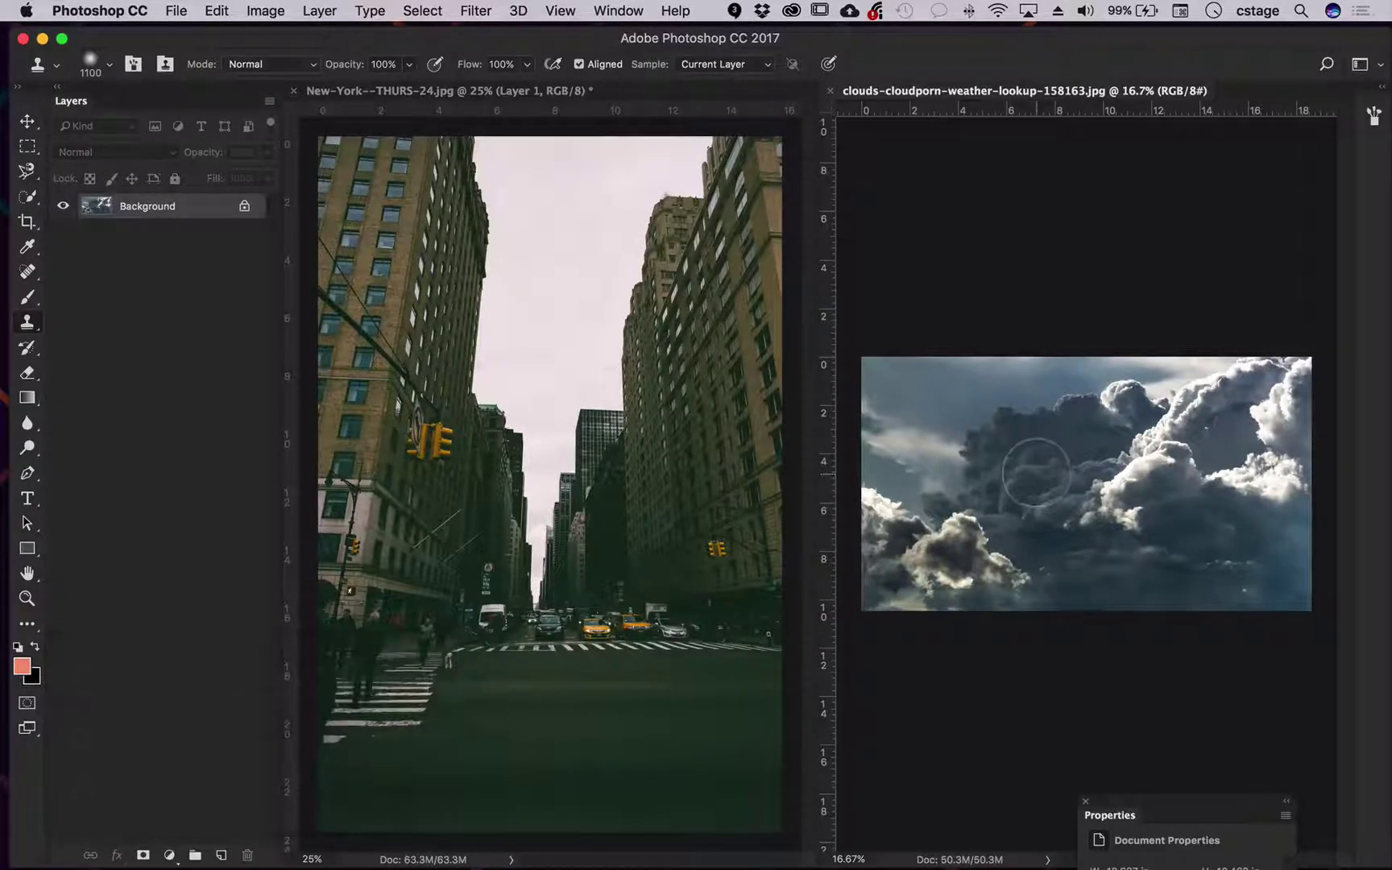
pyautogui.click(957, 416)
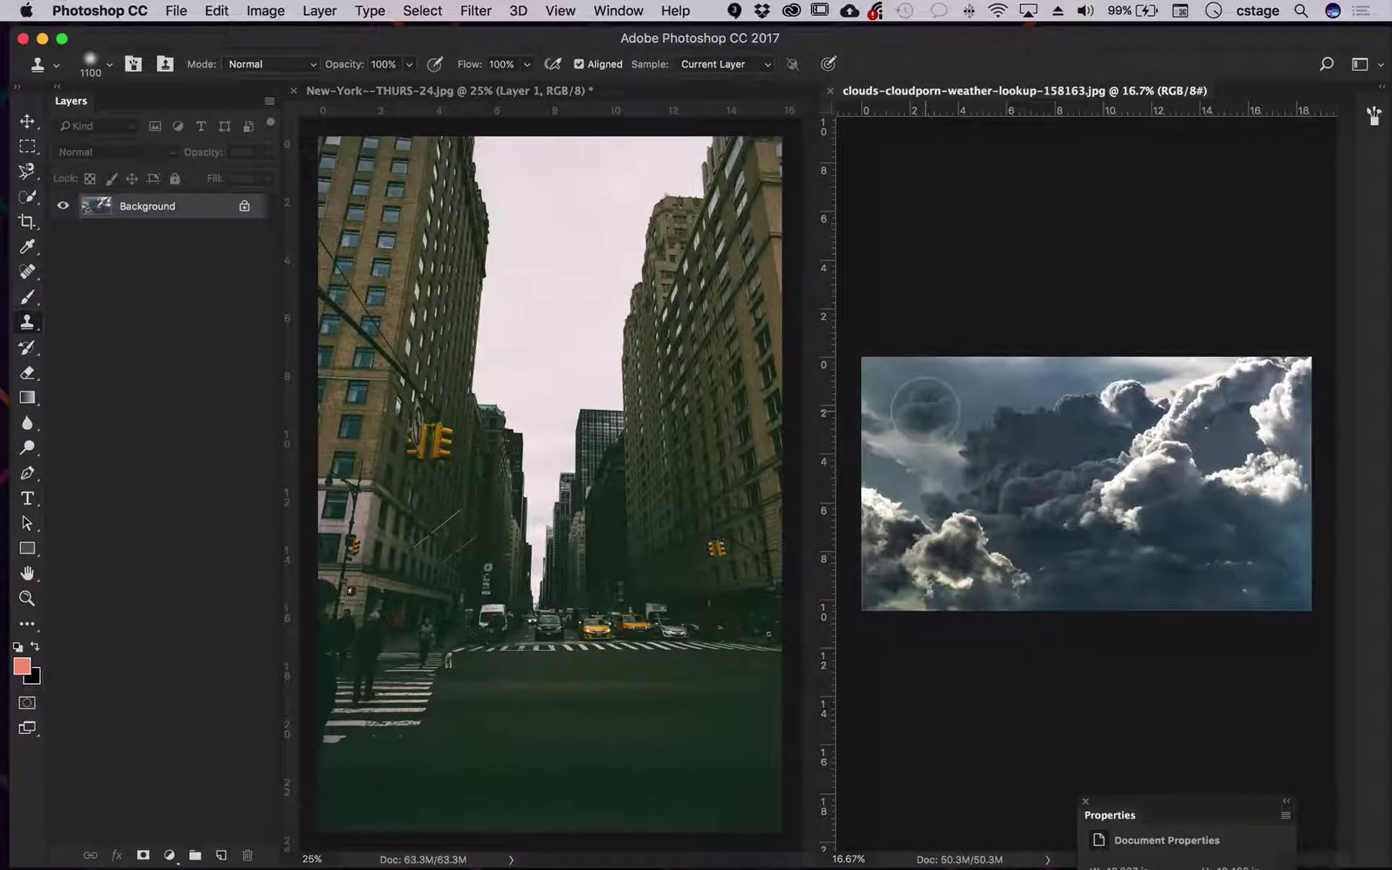
pyautogui.click(956, 420)
pyautogui.press('super+z')
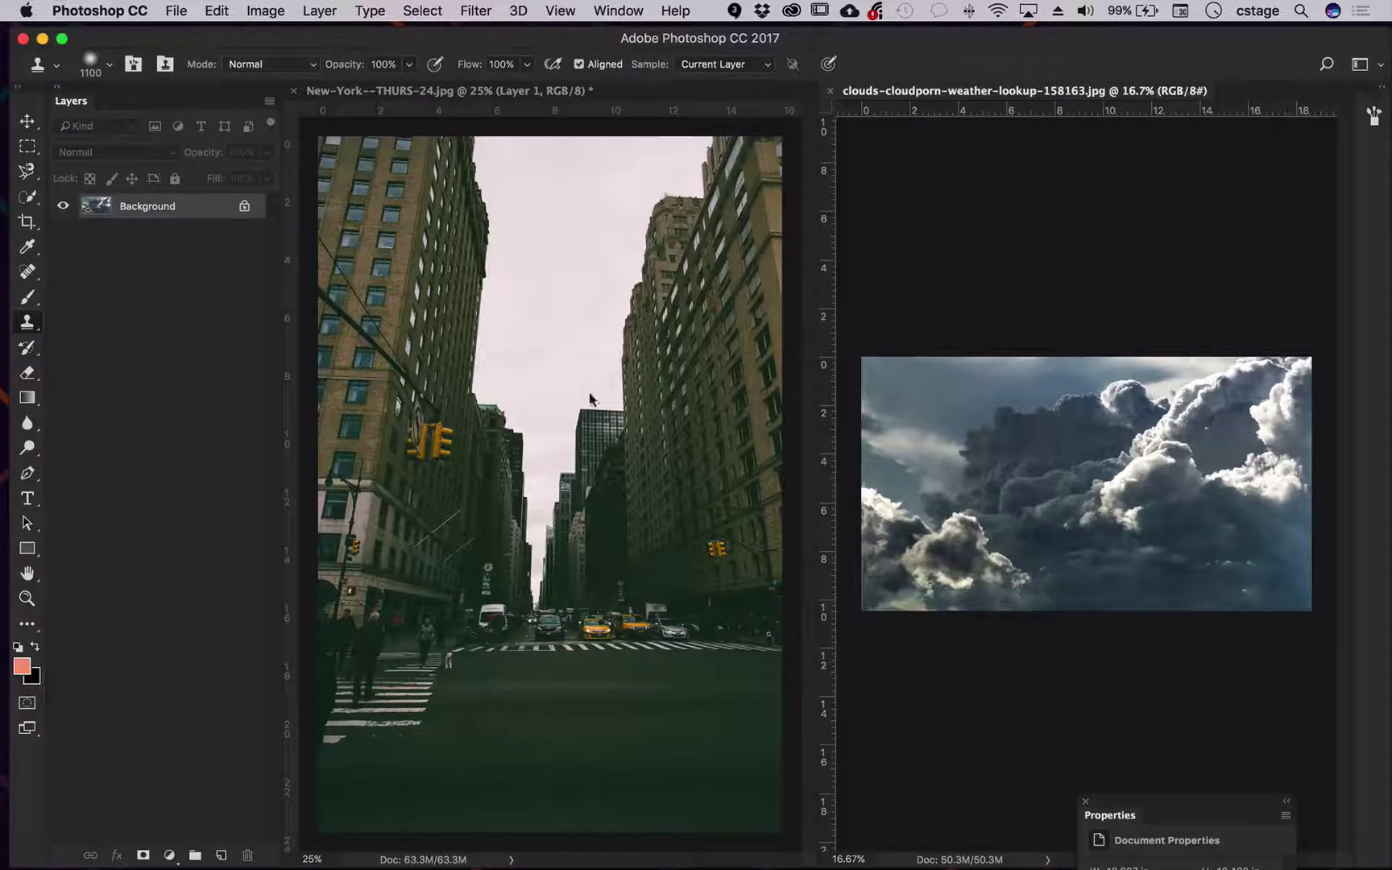
# Step: Activate the New York photo and try stamping the sampled clouds onto its sky, then undo the stroke
pyautogui.click(552, 400)
pyautogui.click(540, 351)
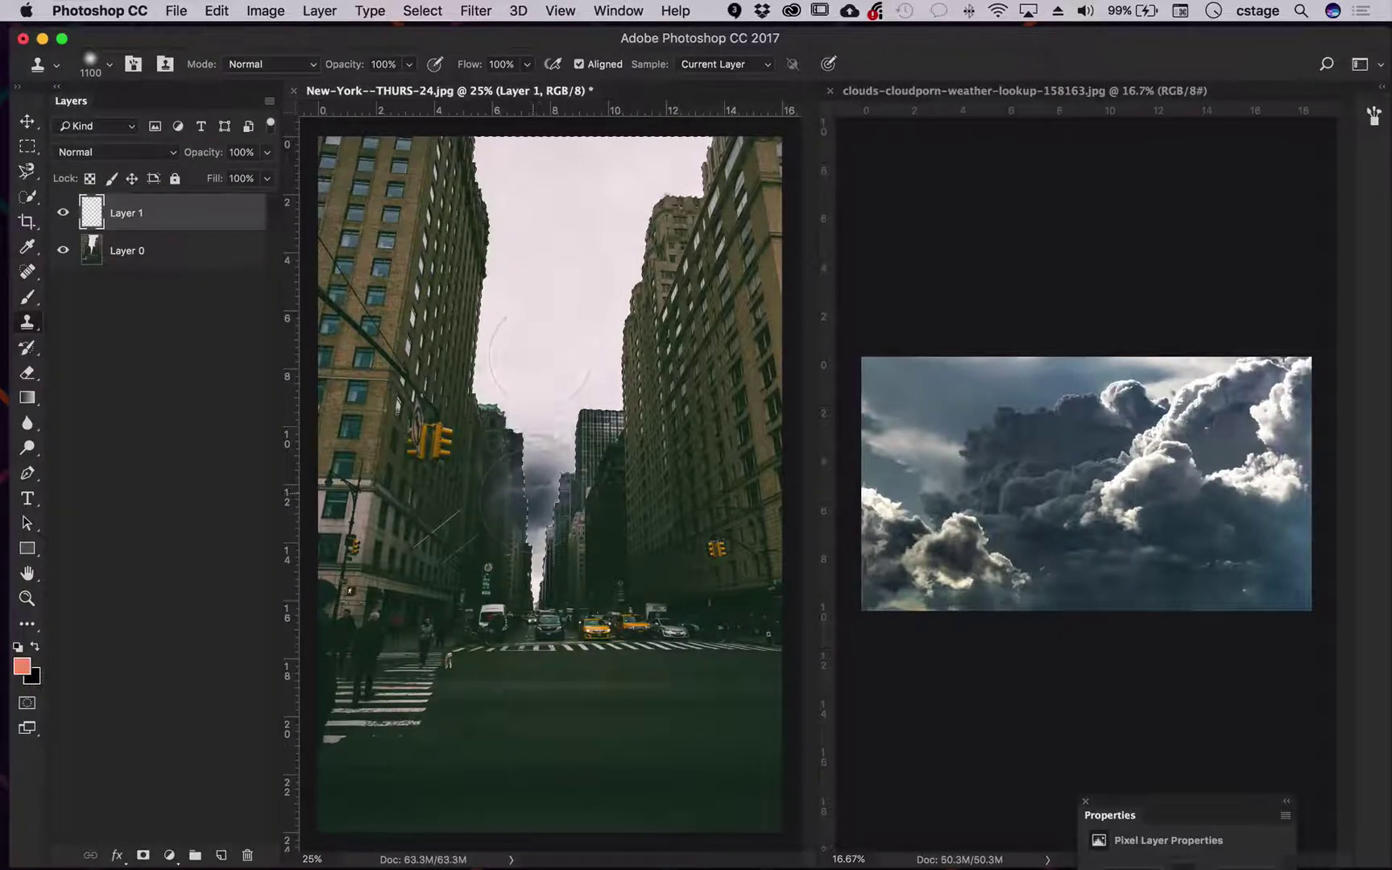
pyautogui.press('super+z')
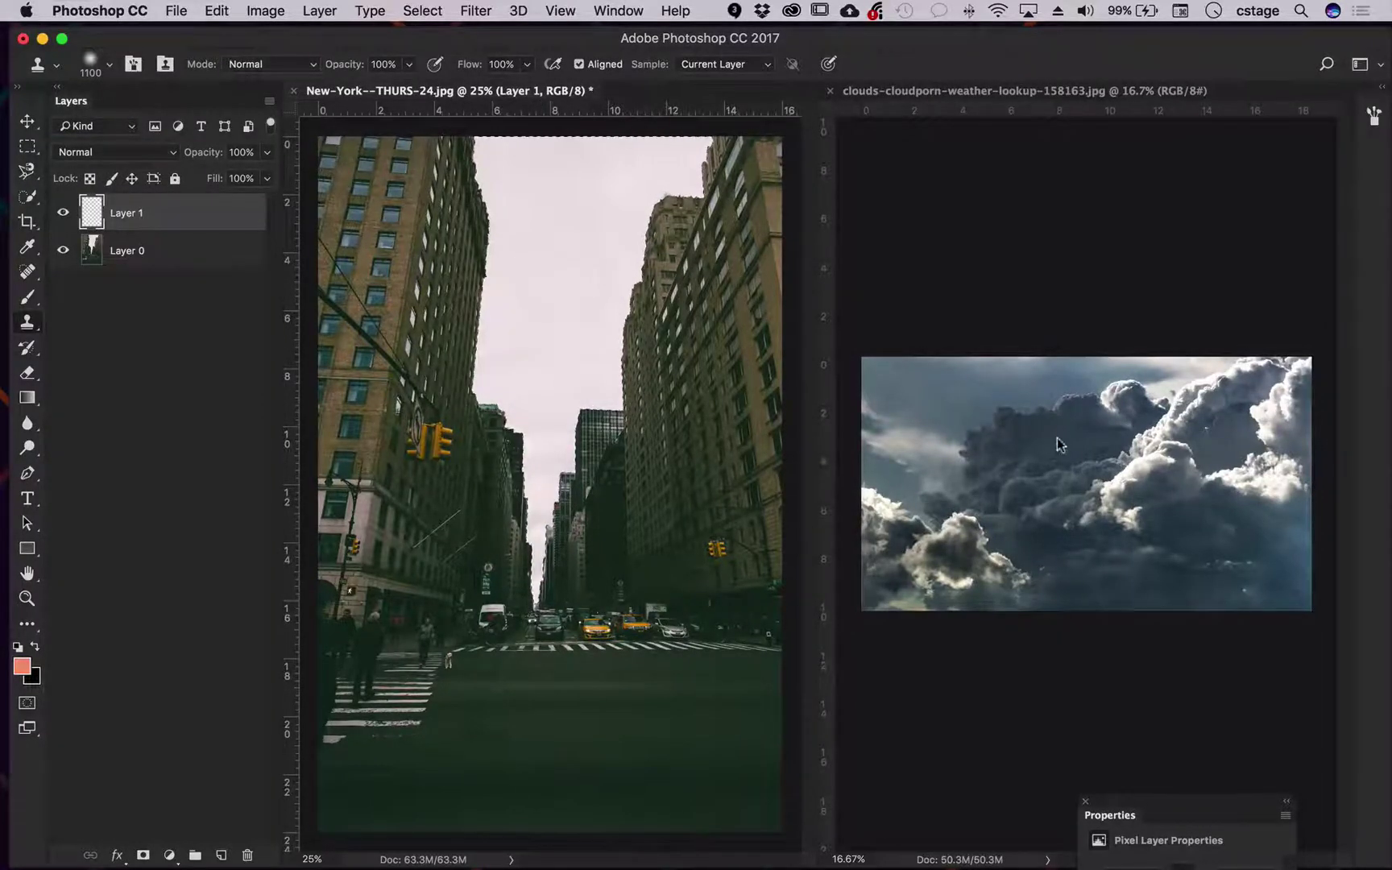
# Step: Resample the dark clouds and try painting them across the New York sky and over the street, then undo the painting
pyautogui.keyDown('alt'); pyautogui.click(1038, 479); pyautogui.keyUp('alt')
pyautogui.moveTo(556, 375); pyautogui.dragTo(596, 354)
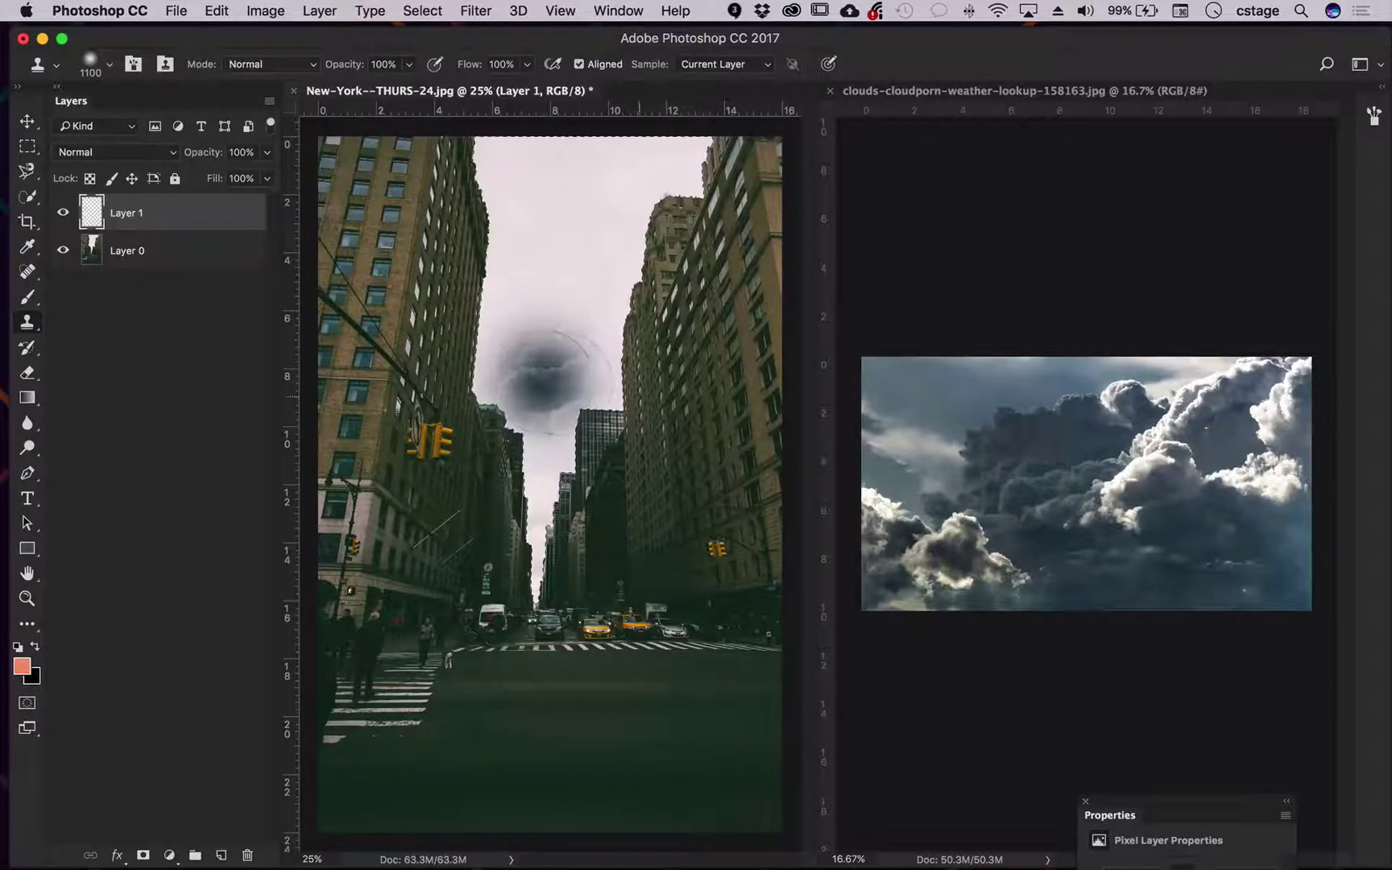
pyautogui.click(1048, 480)
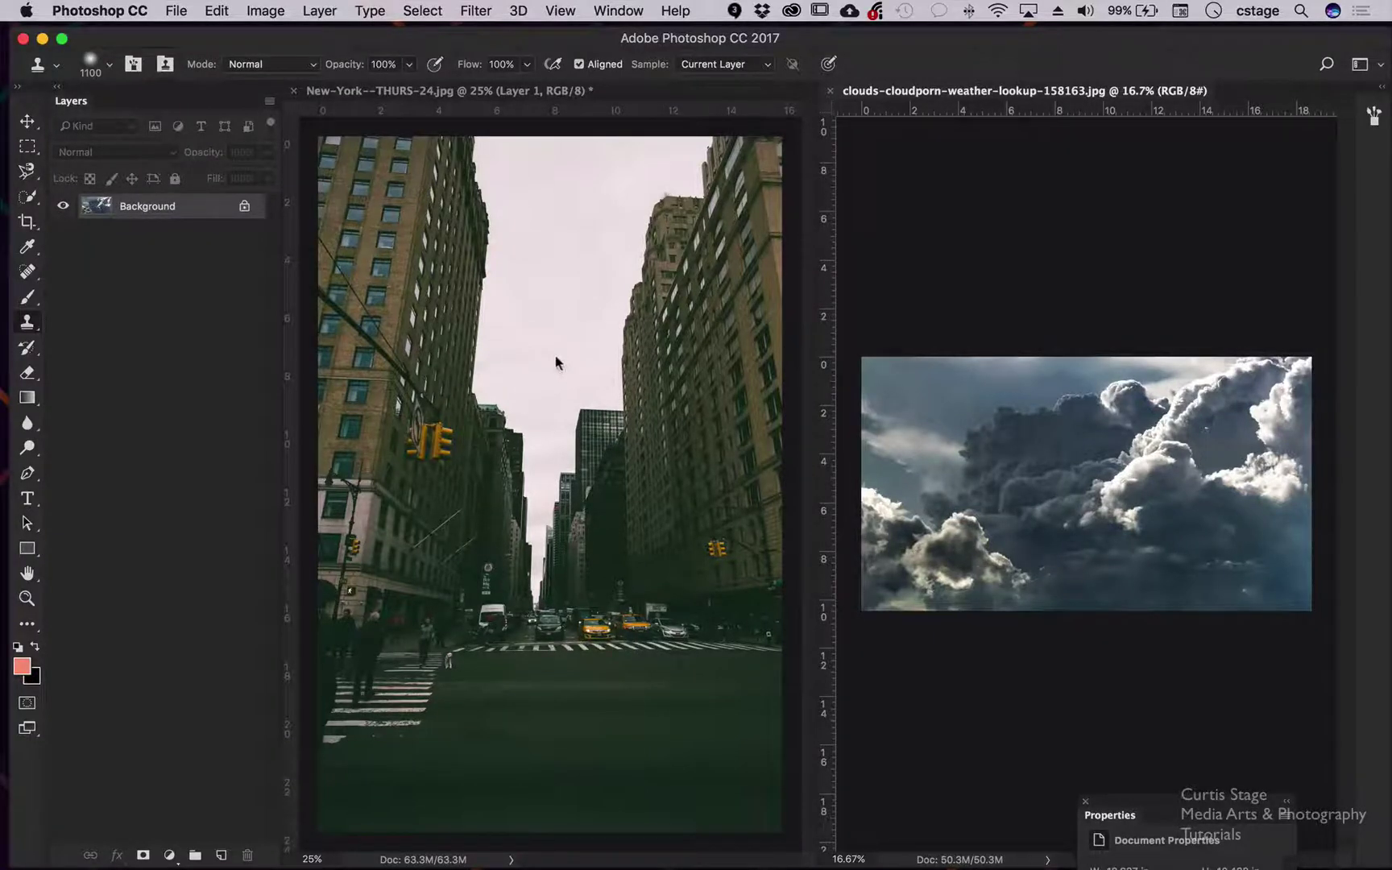
pyautogui.moveTo(549, 368)
pyautogui.mouseDown()
pyautogui.moveTo(532, 210)
pyautogui.moveTo(495, 165)
pyautogui.moveTo(499, 379)
pyautogui.moveTo(532, 407)
pyautogui.moveTo(536, 531)
pyautogui.moveTo(604, 338)
pyautogui.moveTo(624, 218)
pyautogui.moveTo(650, 191)
pyautogui.mouseUp()
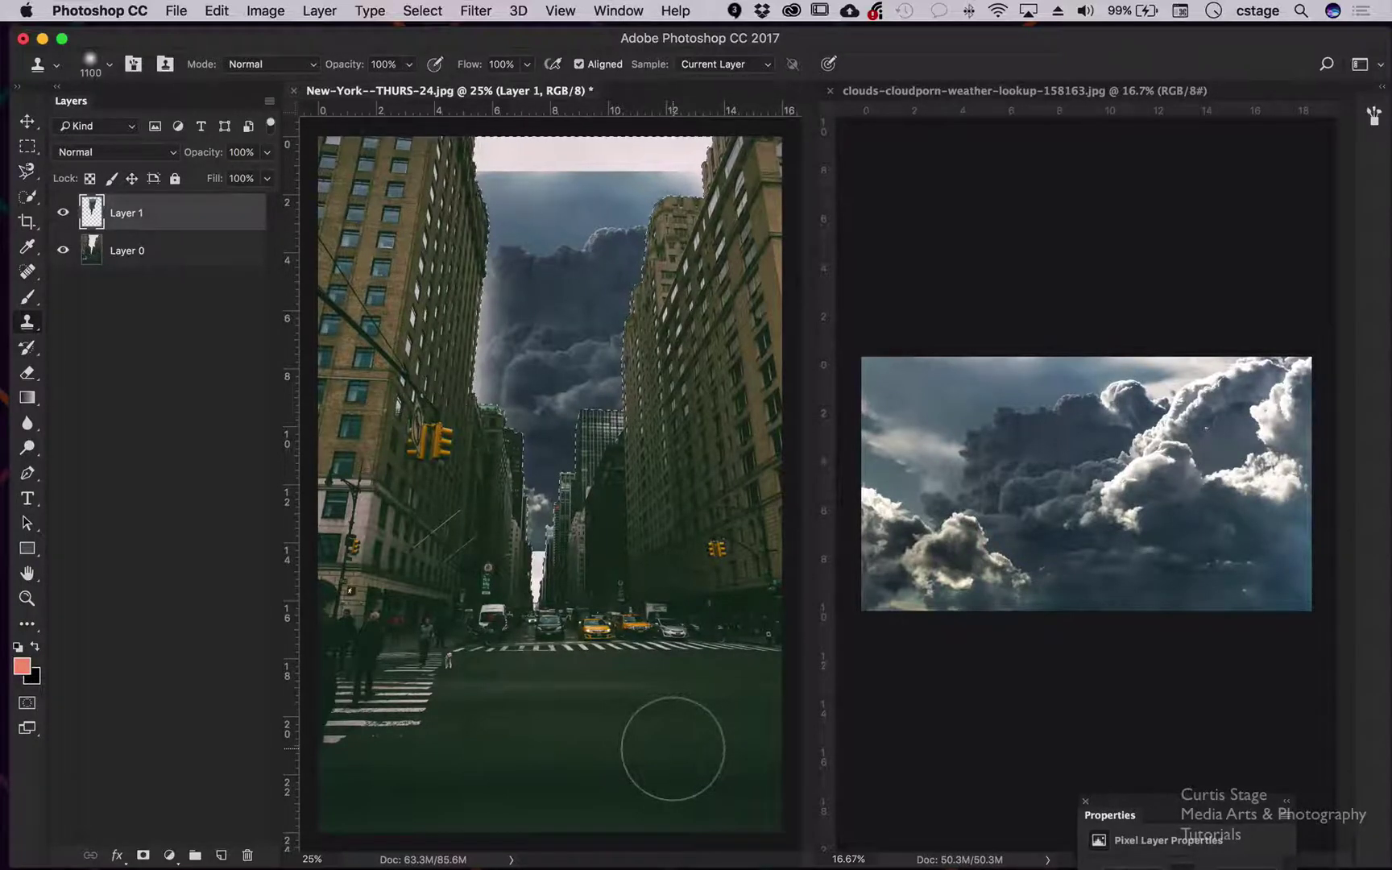
pyautogui.moveTo(708, 708); pyautogui.dragTo(761, 590)
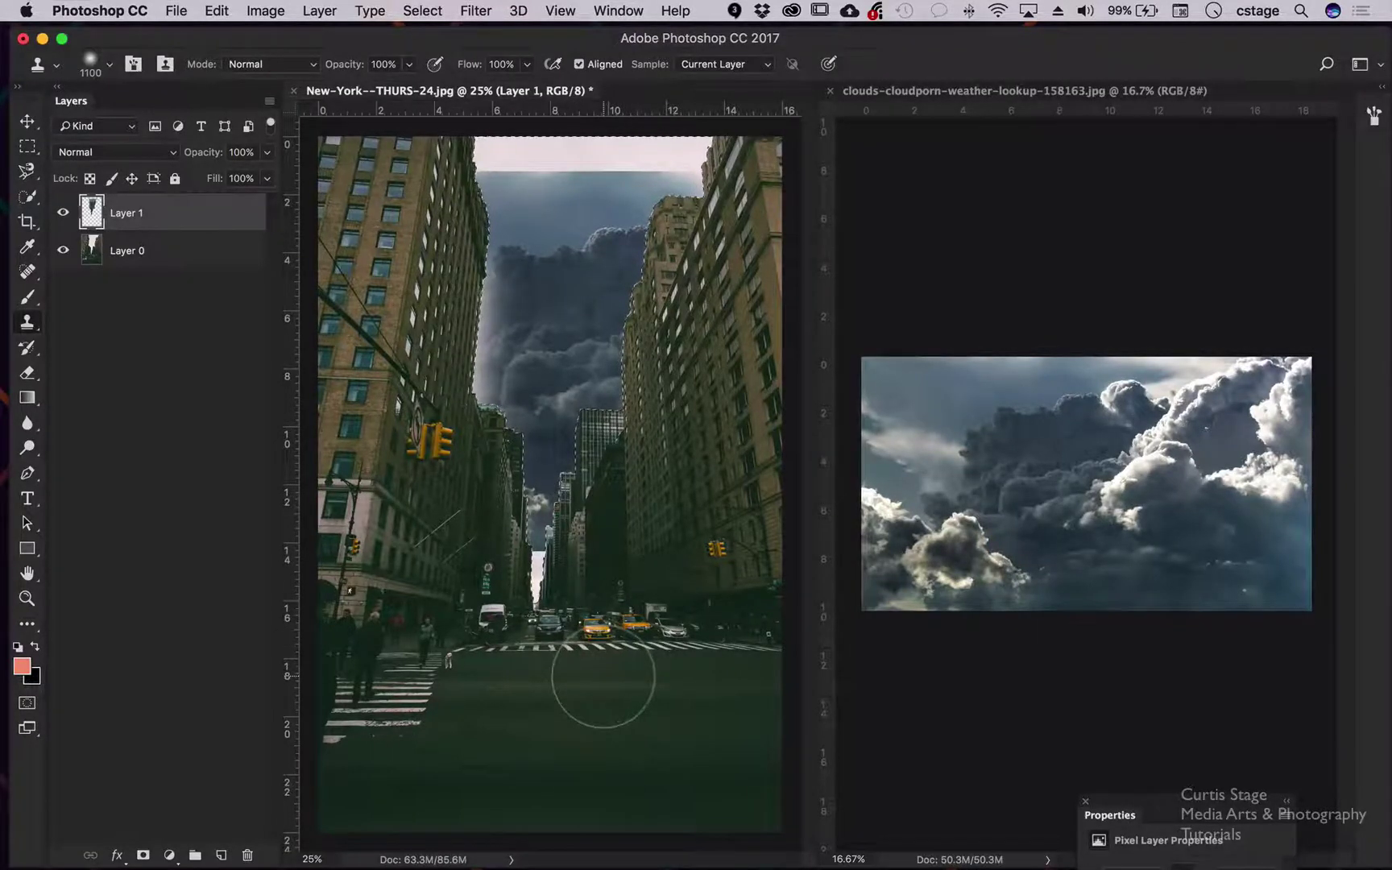
pyautogui.press('super+z')
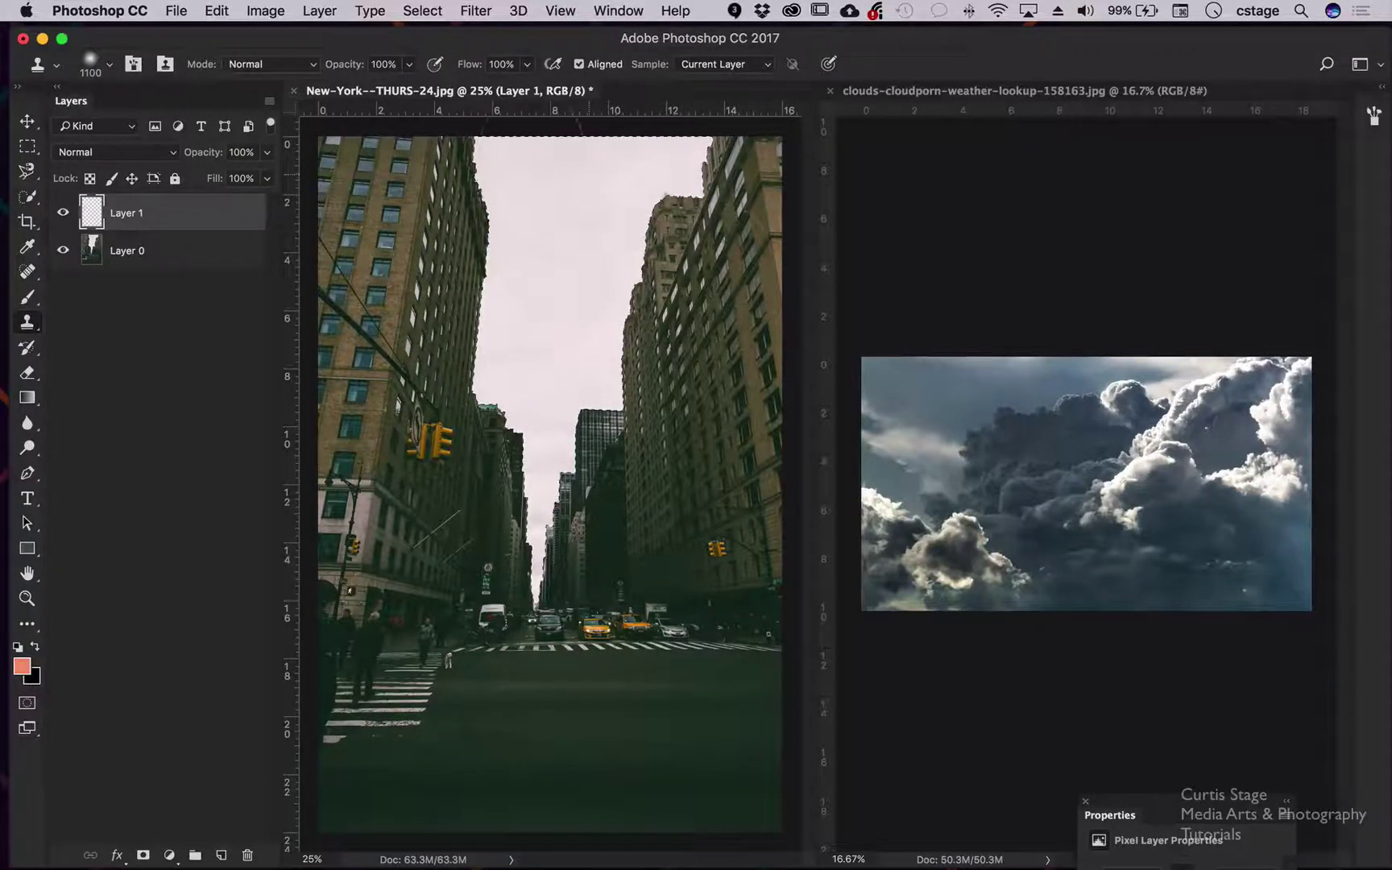
# Step: Check the New York photo's pixel dimensions and resolution in Image Size without changing them
pyautogui.click(258, 9)
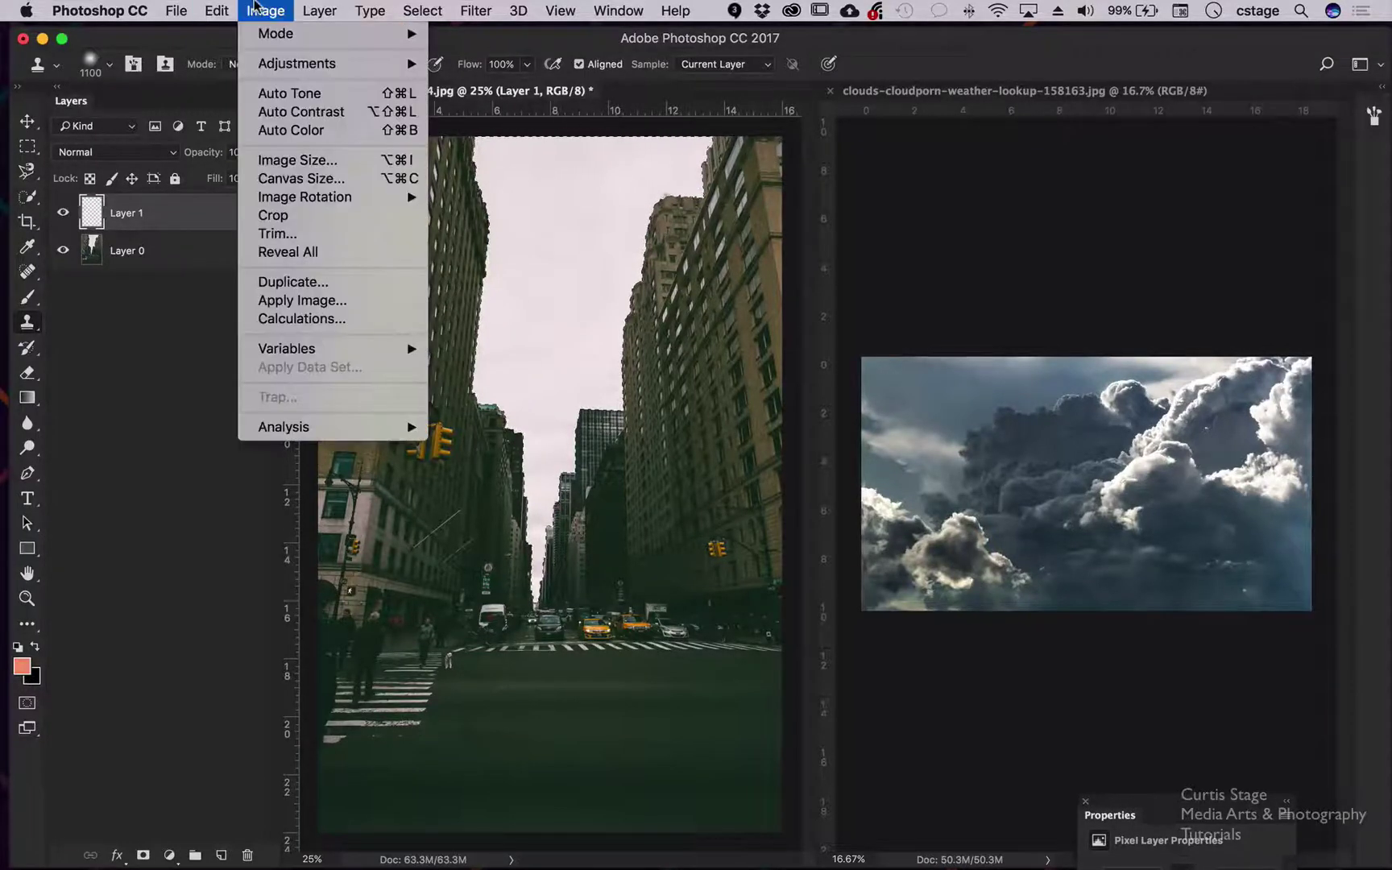
pyautogui.click(270, 159)
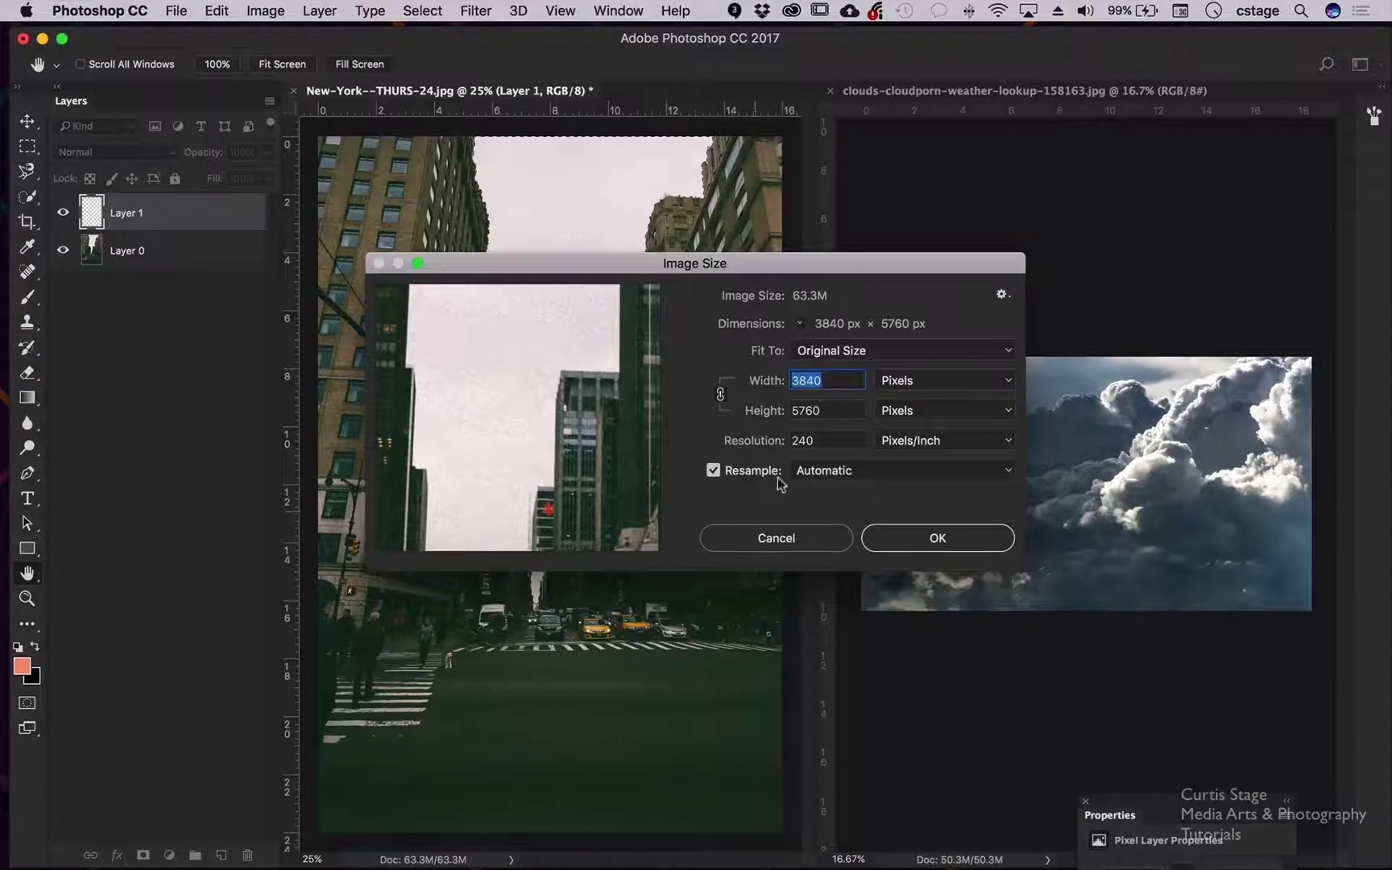
pyautogui.click(793, 539)
pyautogui.press('s')
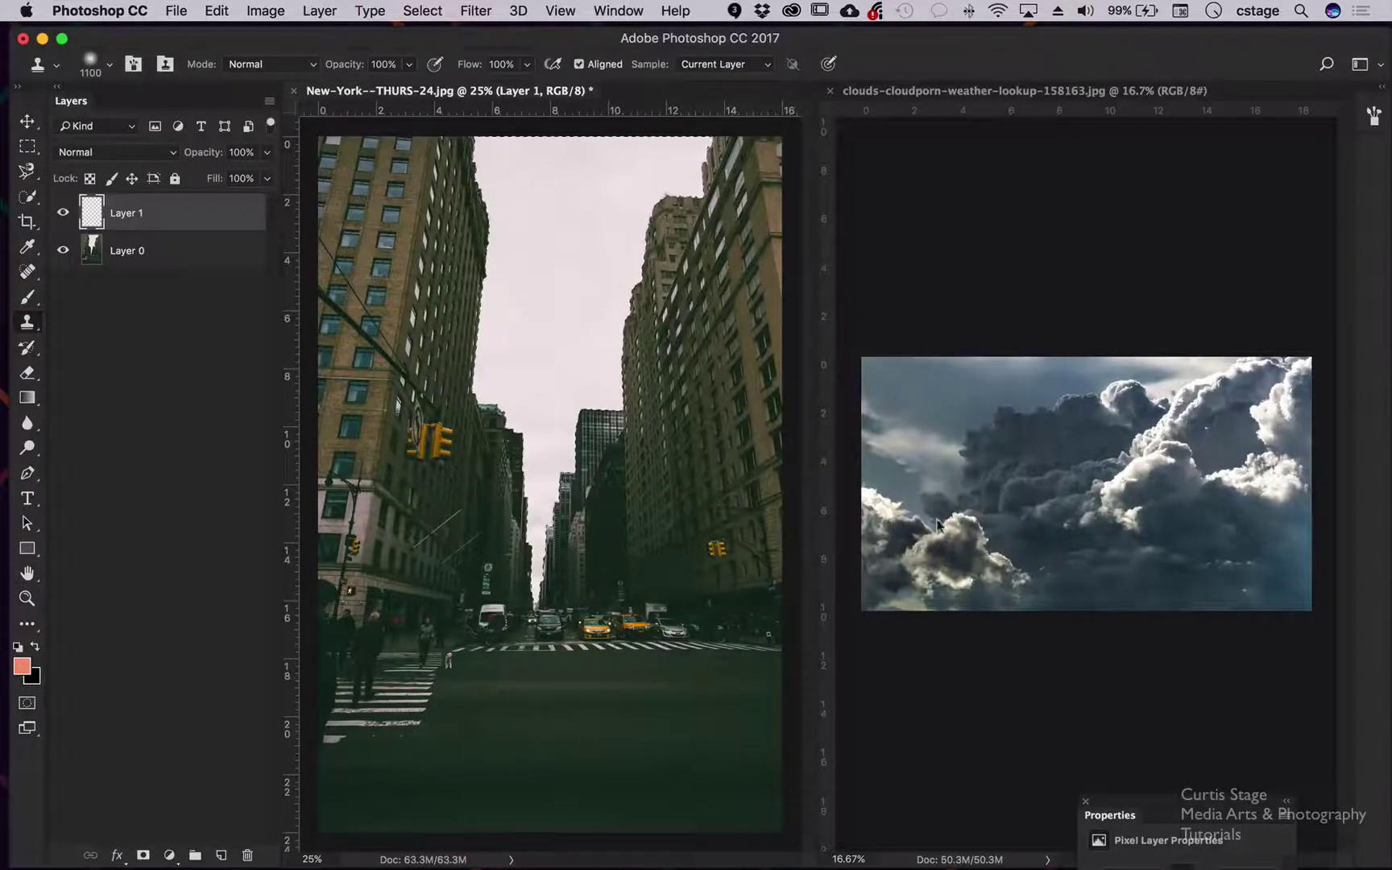
# Step: Resize the clouds image proportionally to a height of 5000 pixels
pyautogui.click(1040, 286)
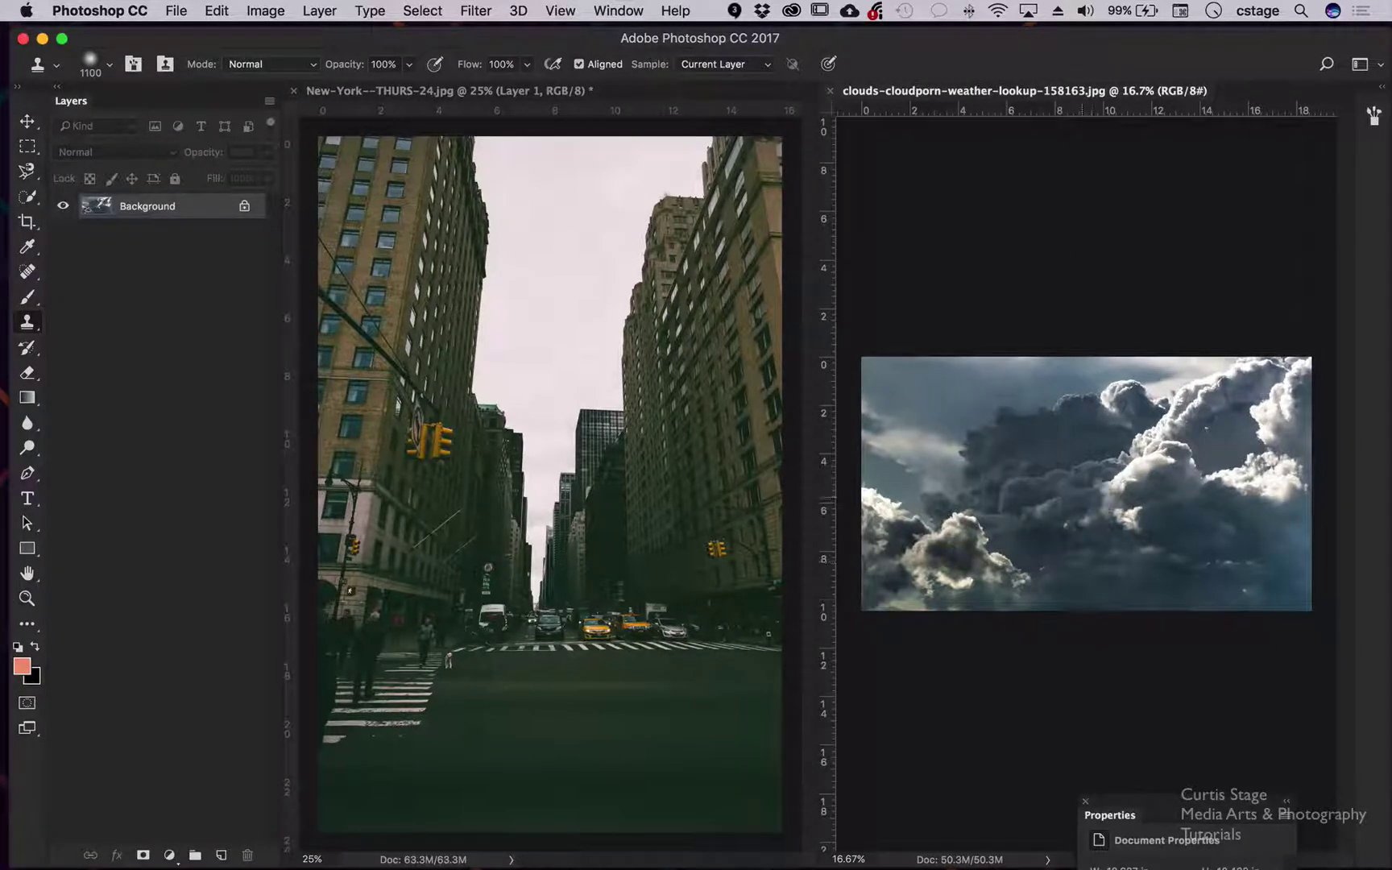
pyautogui.click(256, 10)
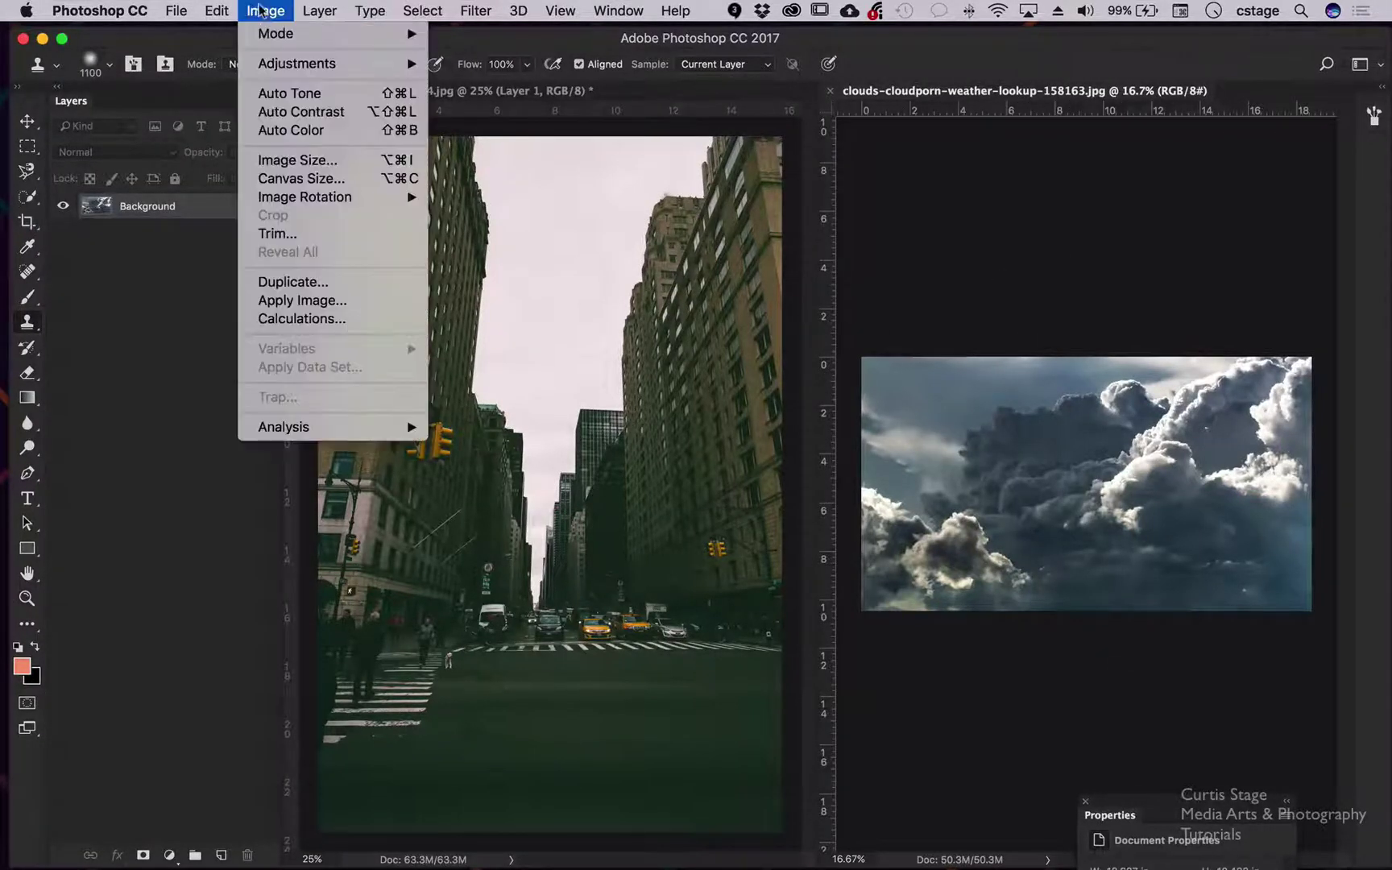
pyautogui.click(302, 160)
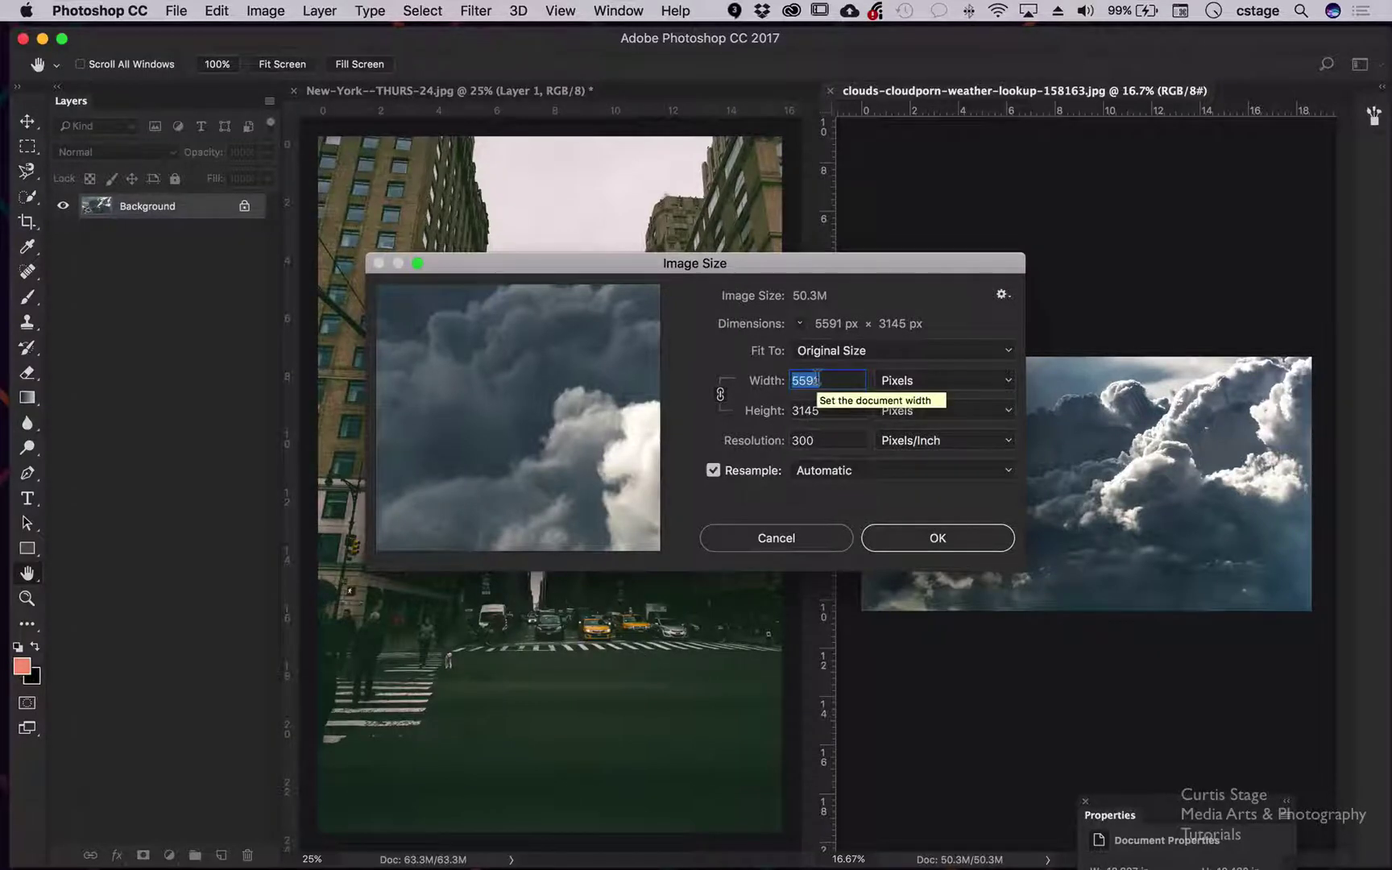
pyautogui.click(817, 410)
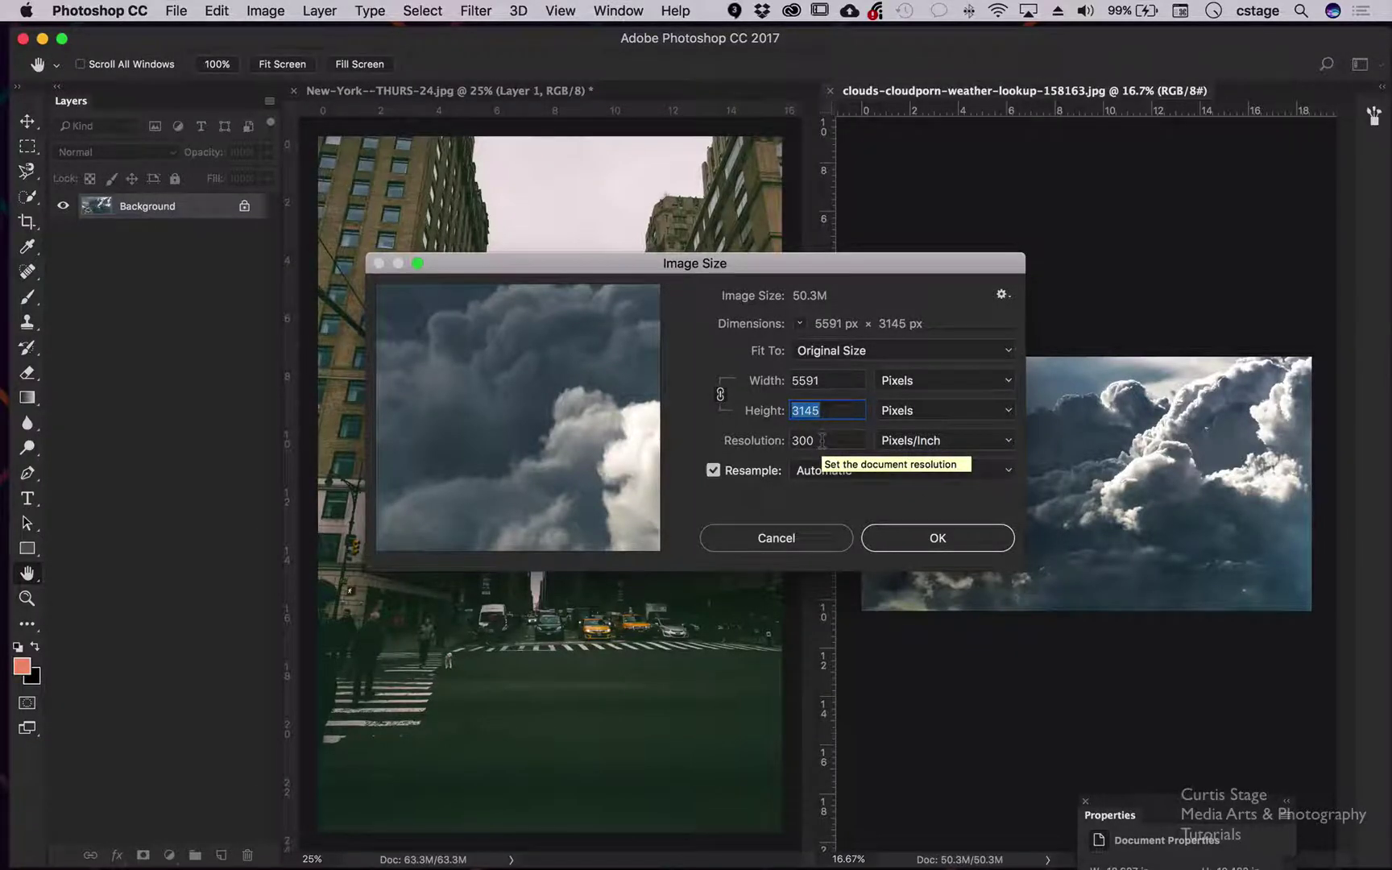
pyautogui.write('5000')
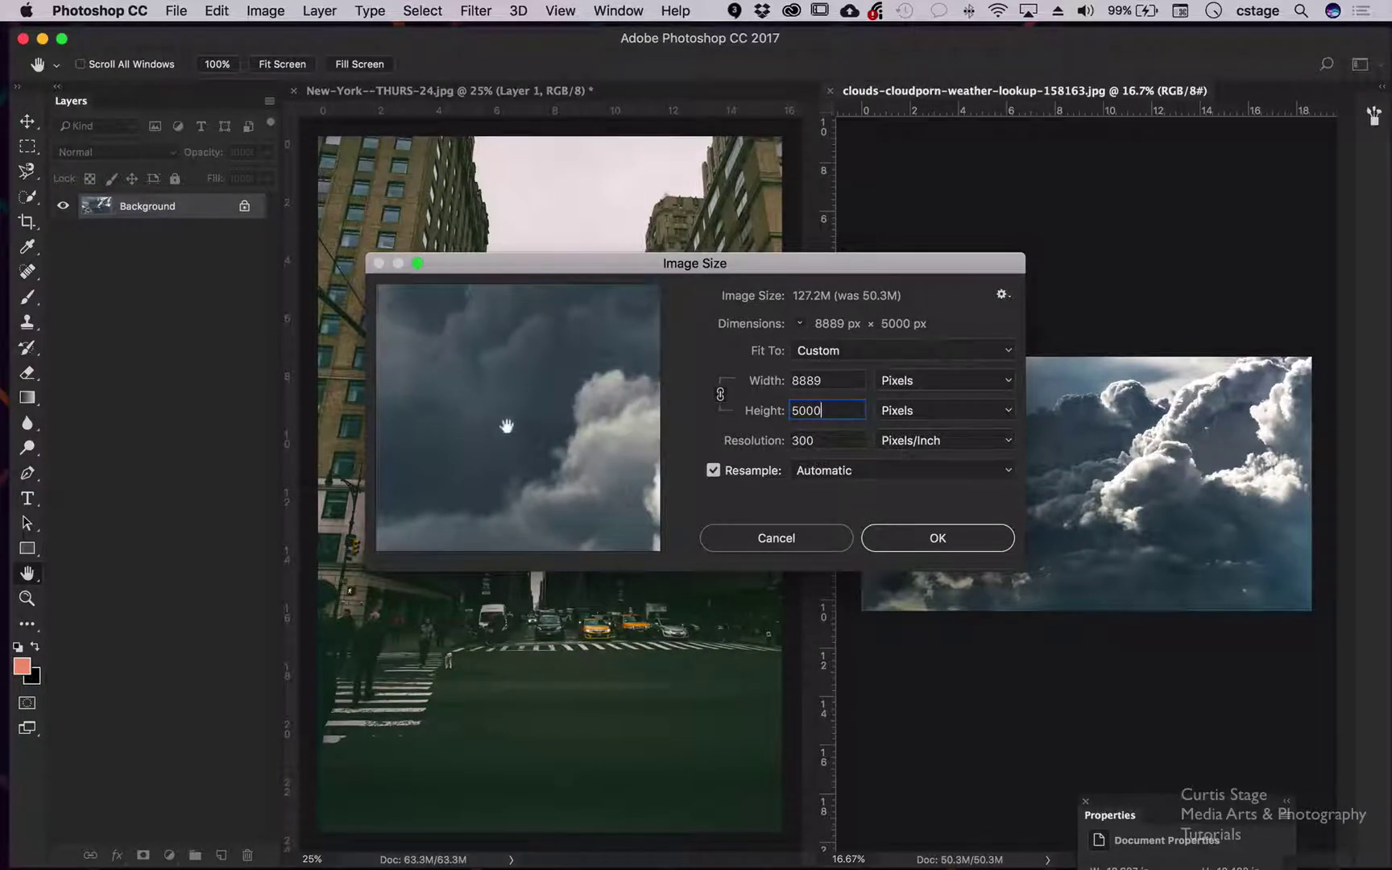
pyautogui.click(966, 538)
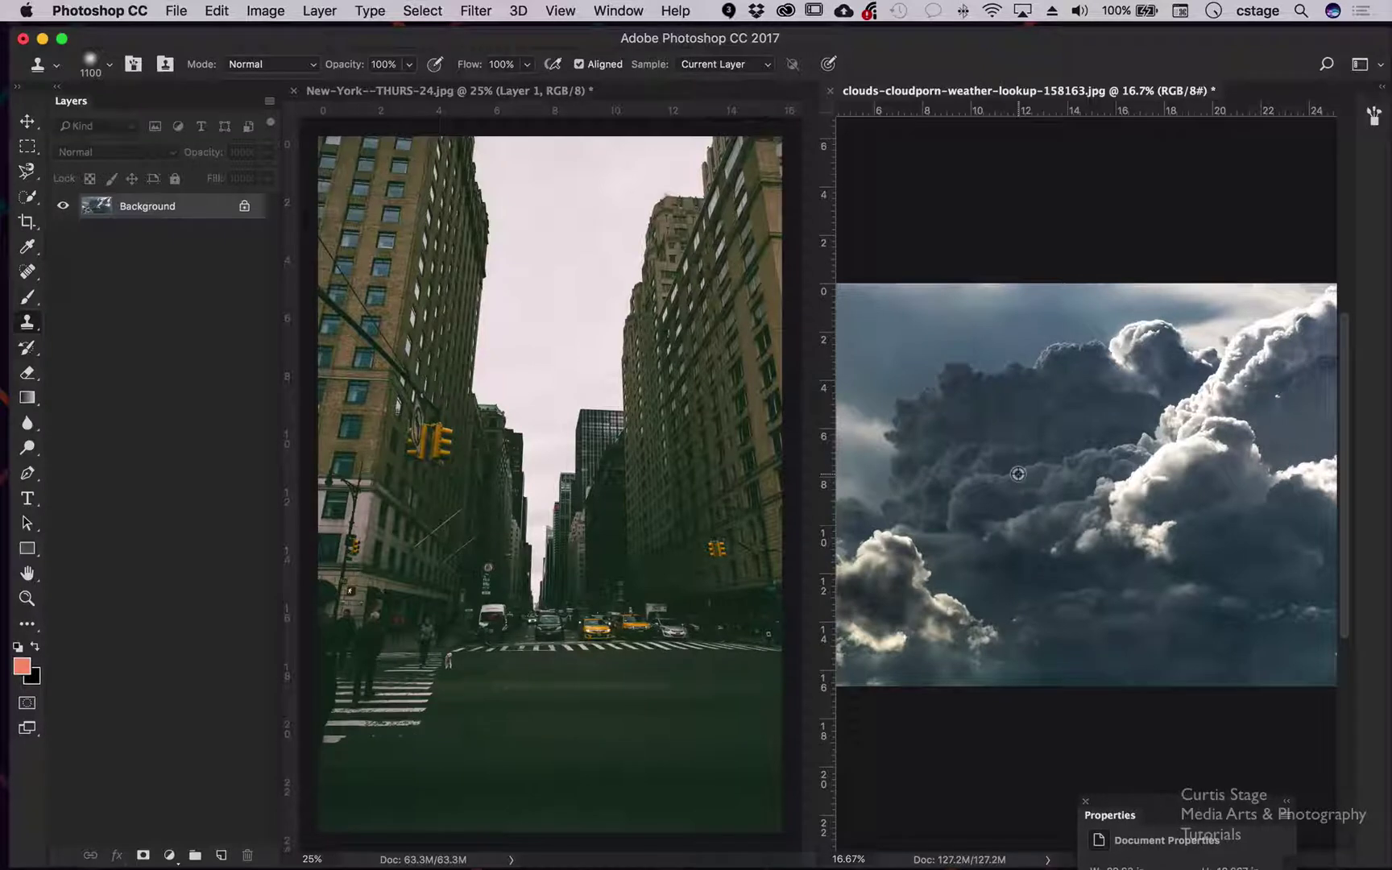
# Step: Clone the enlarged dark clouds over the entire selected sky between the buildings on Layer 1 of the New York photo
pyautogui.click(545, 367)
pyautogui.moveTo(544, 366)
pyautogui.mouseDown()
pyautogui.moveTo(558, 242)
pyautogui.moveTo(541, 197)
pyautogui.moveTo(622, 169)
pyautogui.moveTo(636, 190)
pyautogui.moveTo(612, 379)
pyautogui.moveTo(540, 435)
pyautogui.moveTo(536, 524)
pyautogui.moveTo(491, 363)
pyautogui.moveTo(491, 189)
pyautogui.mouseUp()
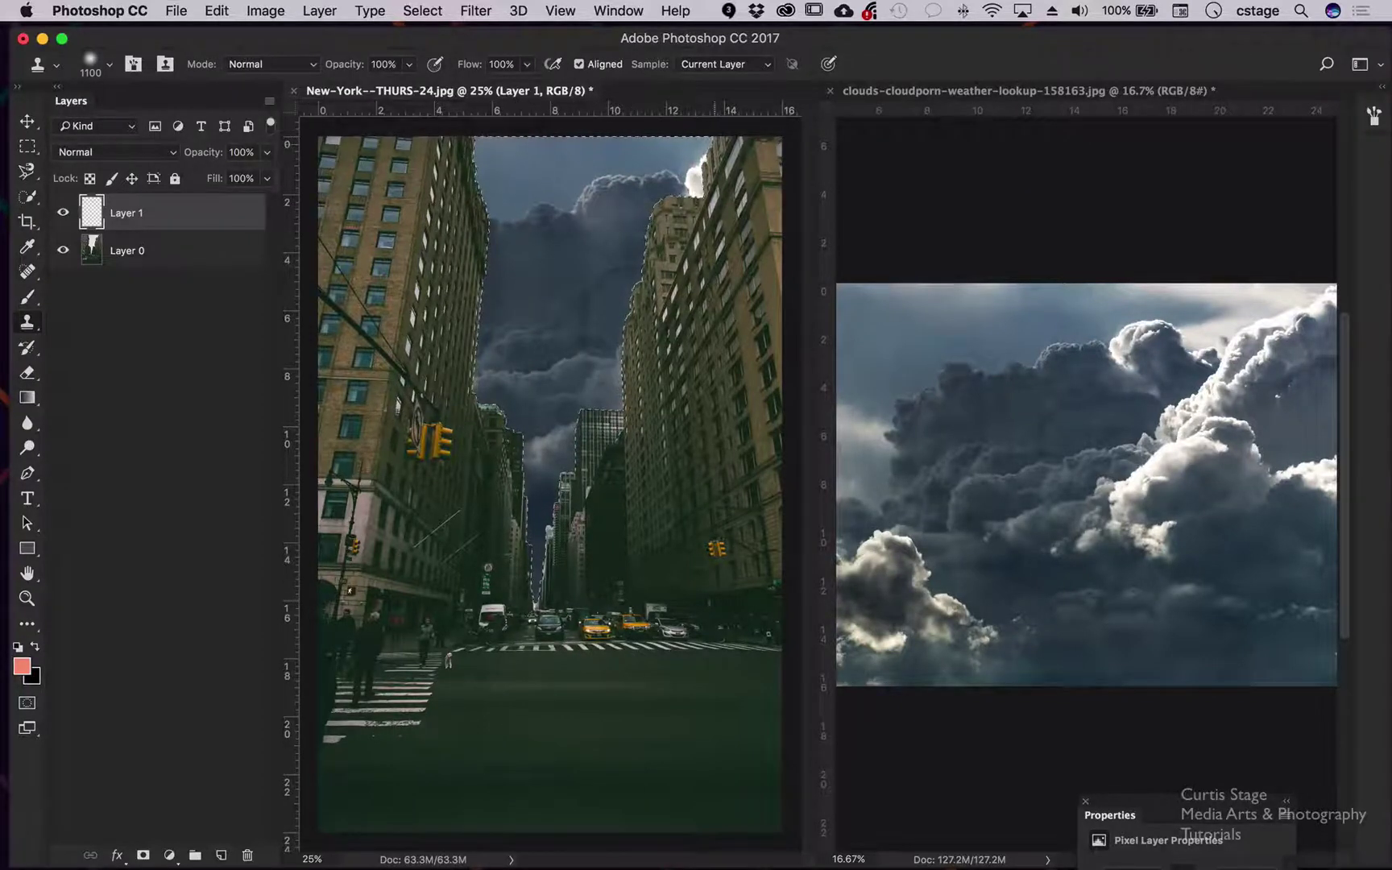
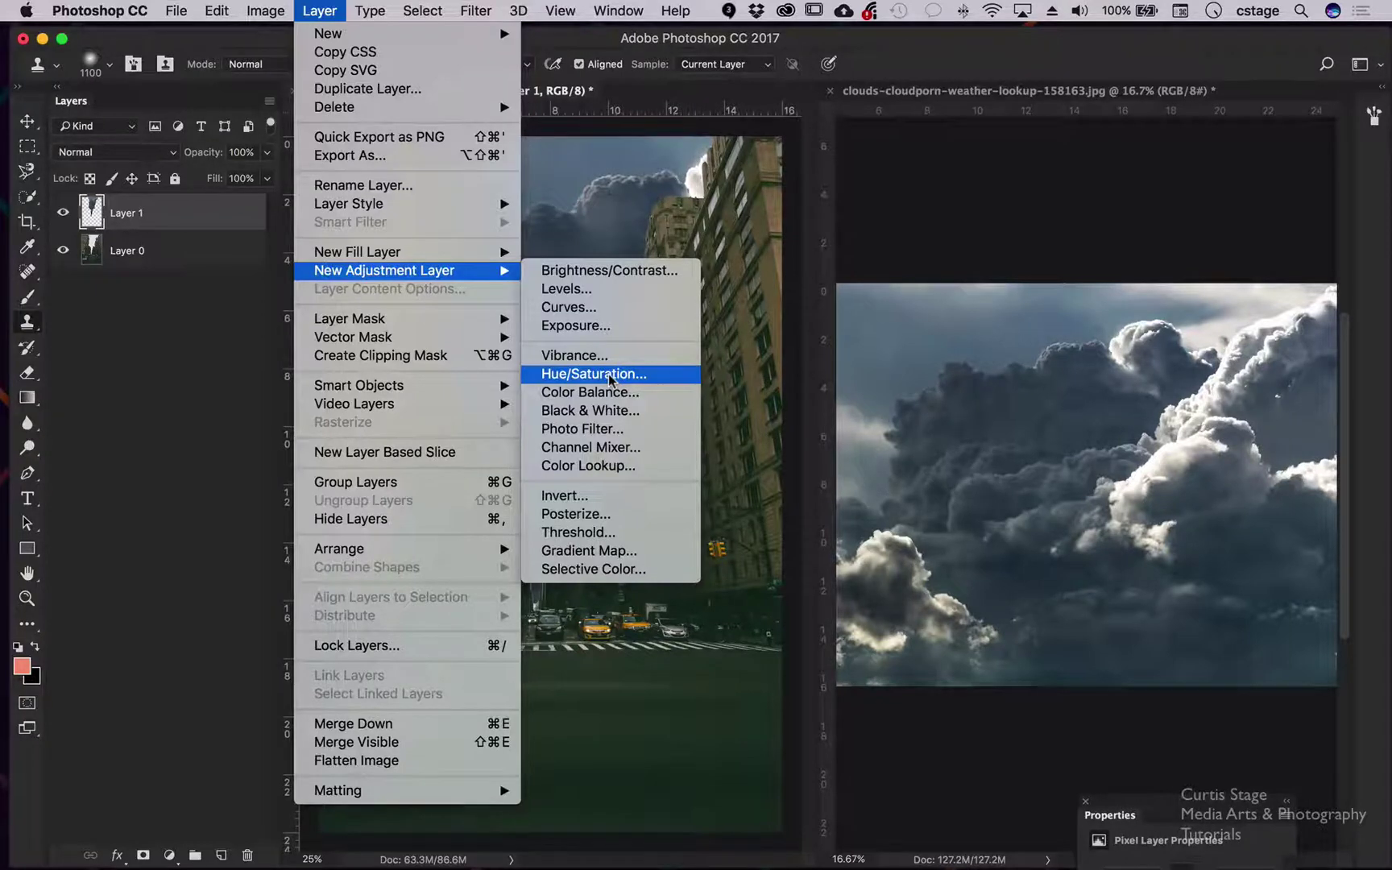
# Step: Add a Hue/Saturation adjustment layer clipped to the cloned clouds on Layer 1
pyautogui.click(610, 377)
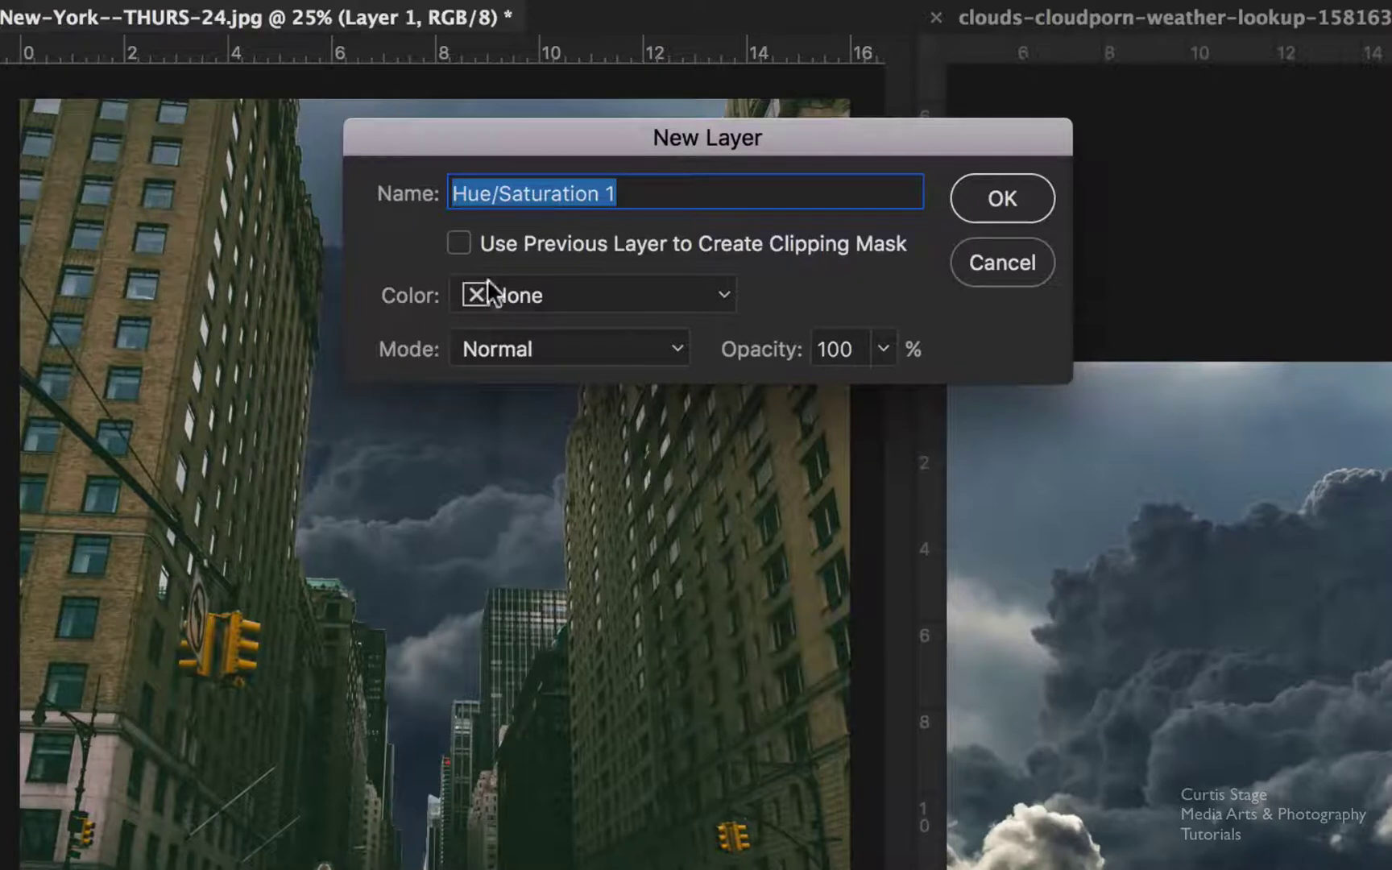
pyautogui.click(456, 244)
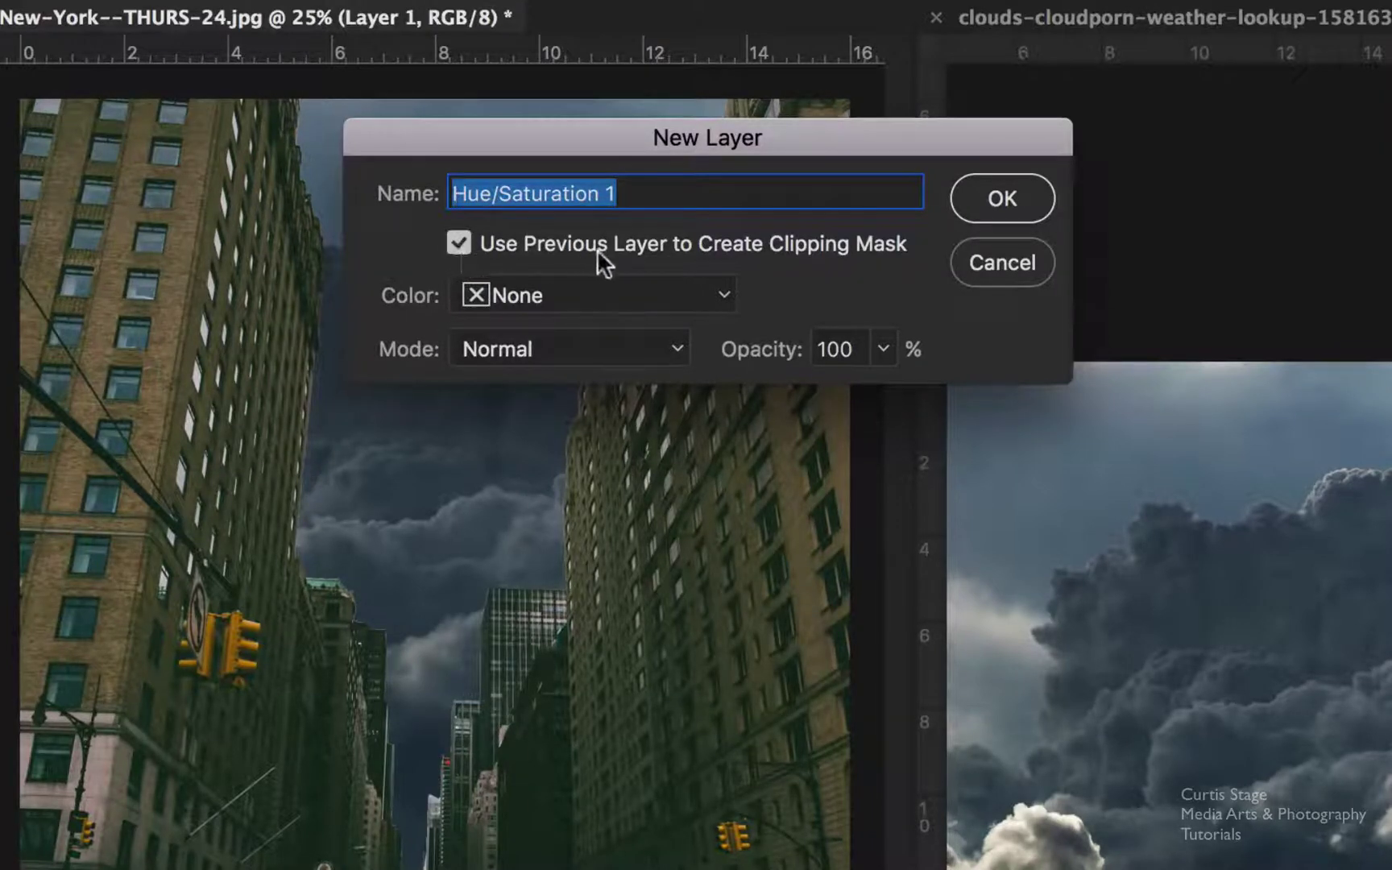
pyautogui.click(991, 210)
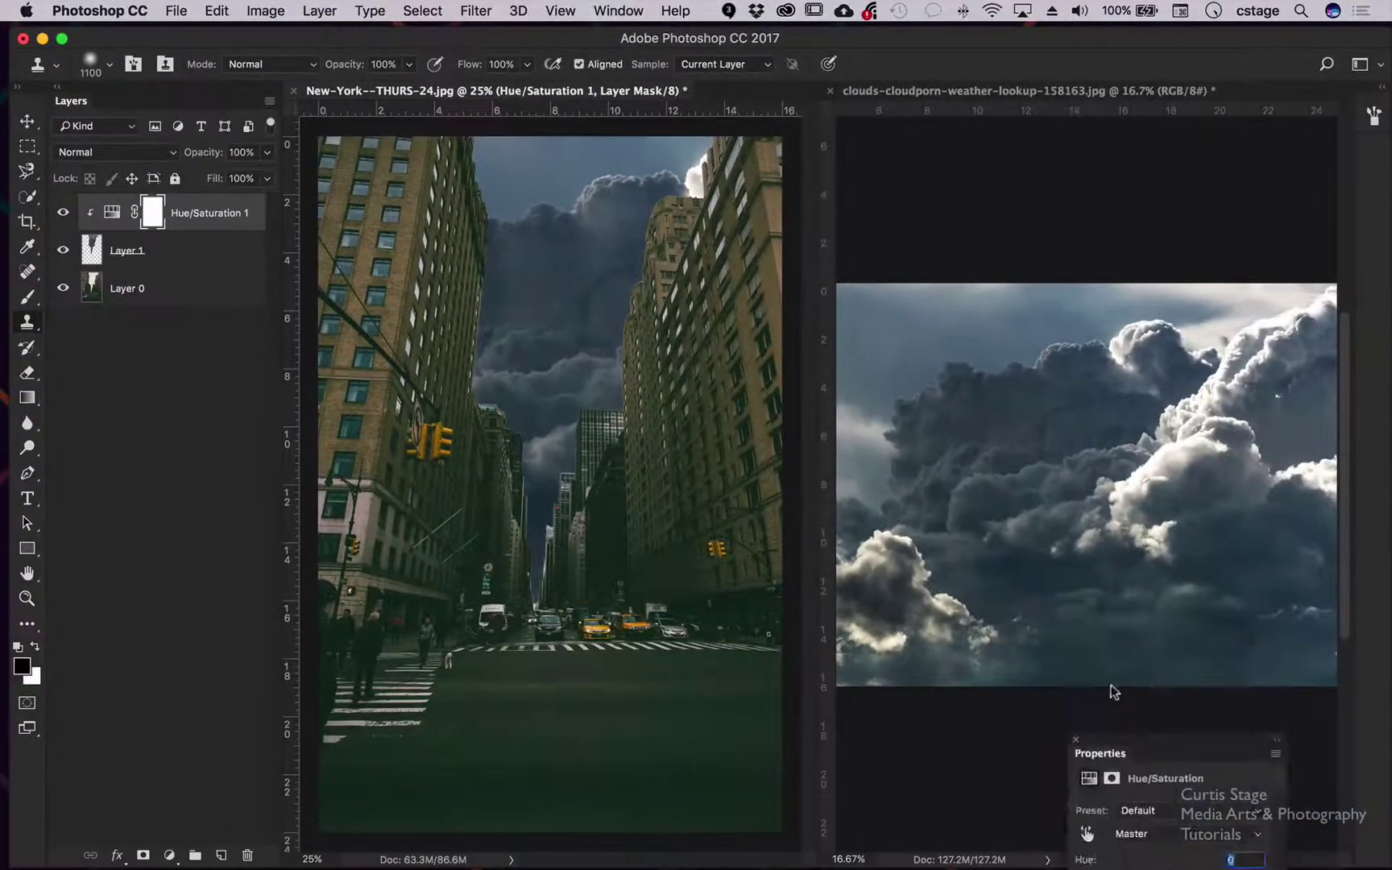
# Step: Tone the clouds to match the street by setting Hue to -42, Saturation to -34 and Lightness to +2
pyautogui.moveTo(1089, 746); pyautogui.dragTo(922, 324)
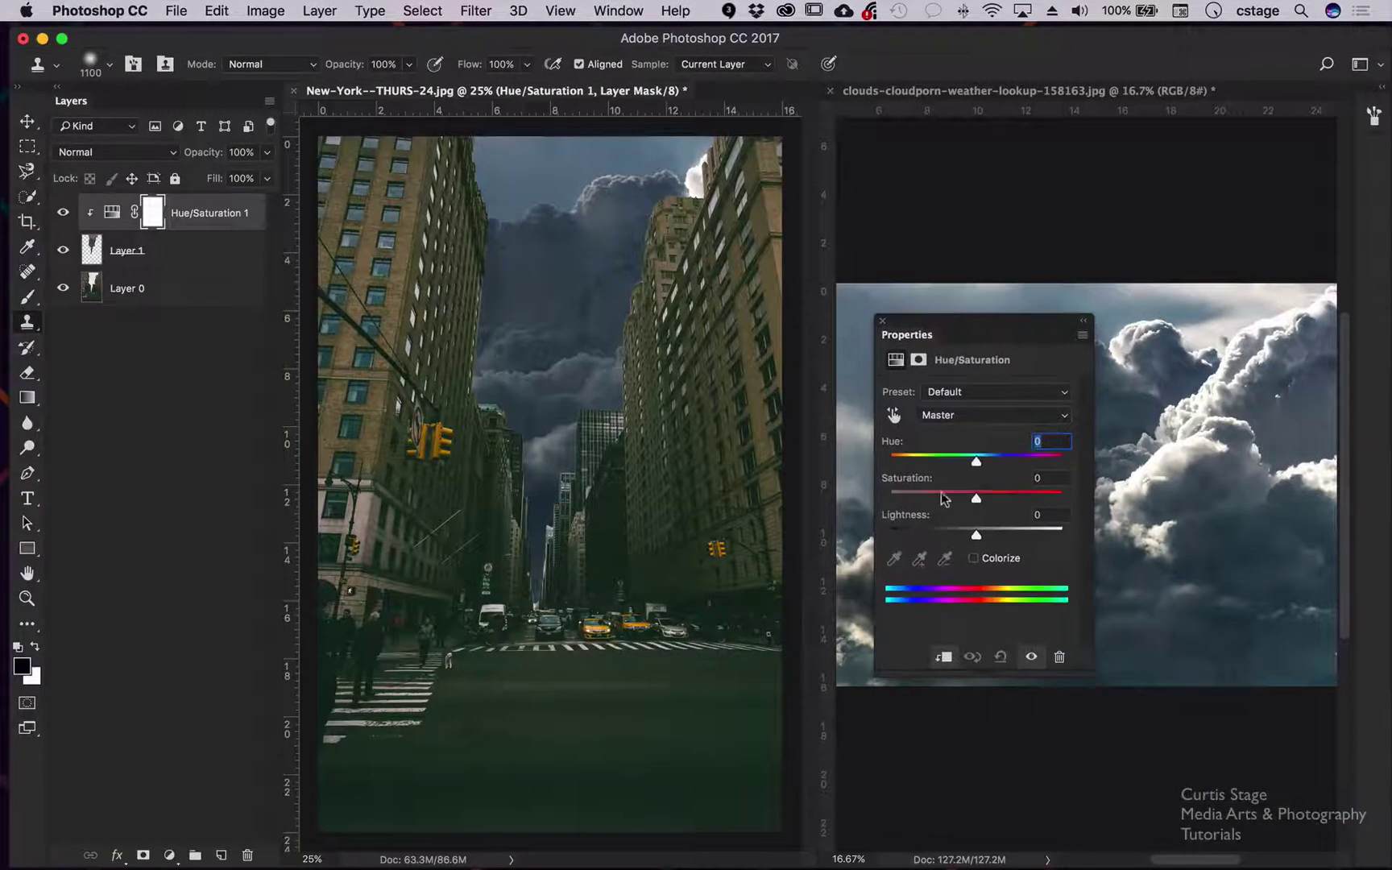
pyautogui.moveTo(977, 463); pyautogui.dragTo(924, 462)
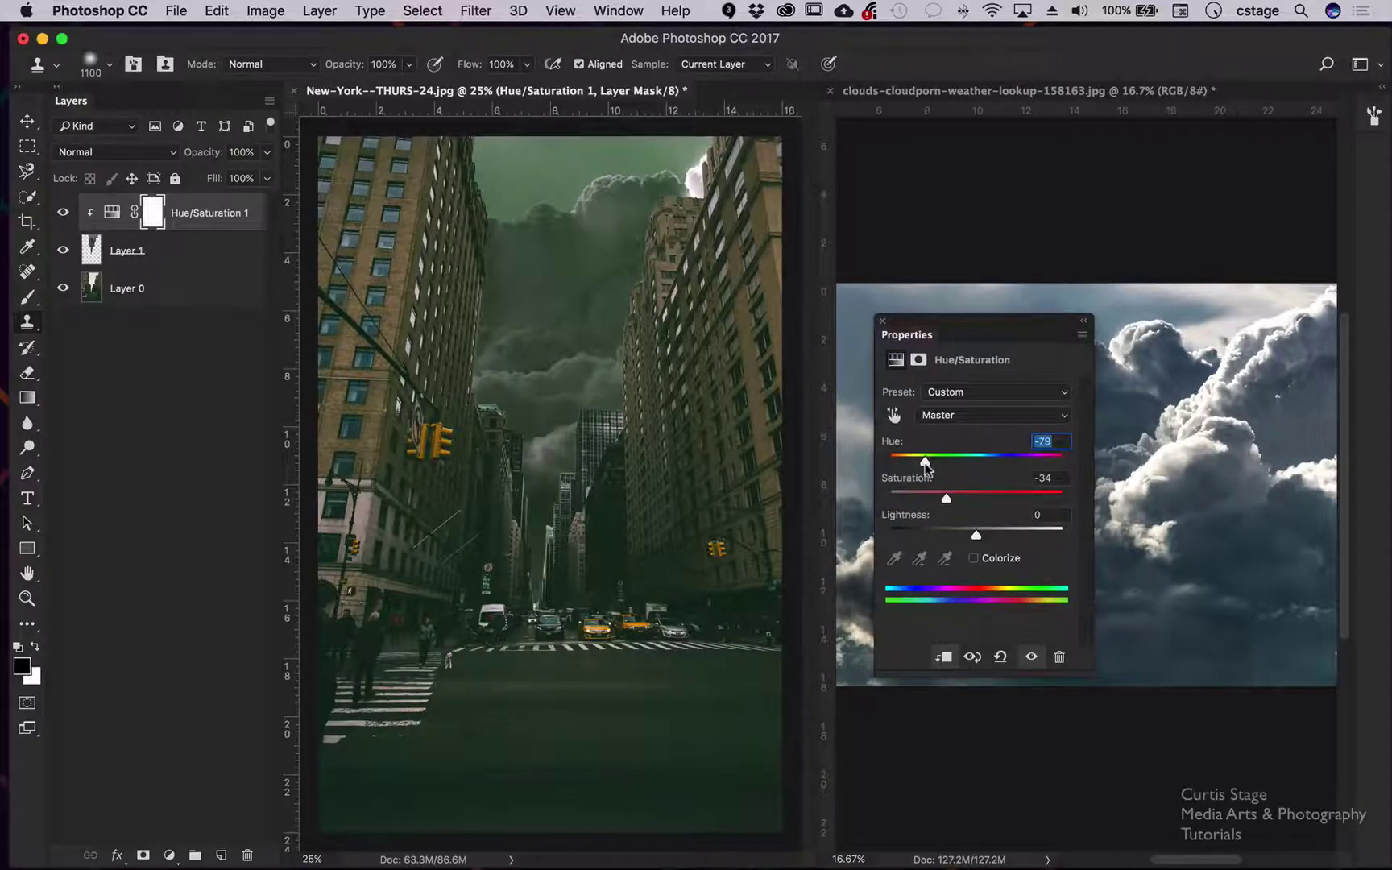
pyautogui.moveTo(975, 536)
pyautogui.mouseDown()
pyautogui.moveTo(954, 537)
pyautogui.moveTo(977, 538)
pyautogui.mouseUp()
pyautogui.moveTo(927, 461); pyautogui.dragTo(939, 469)
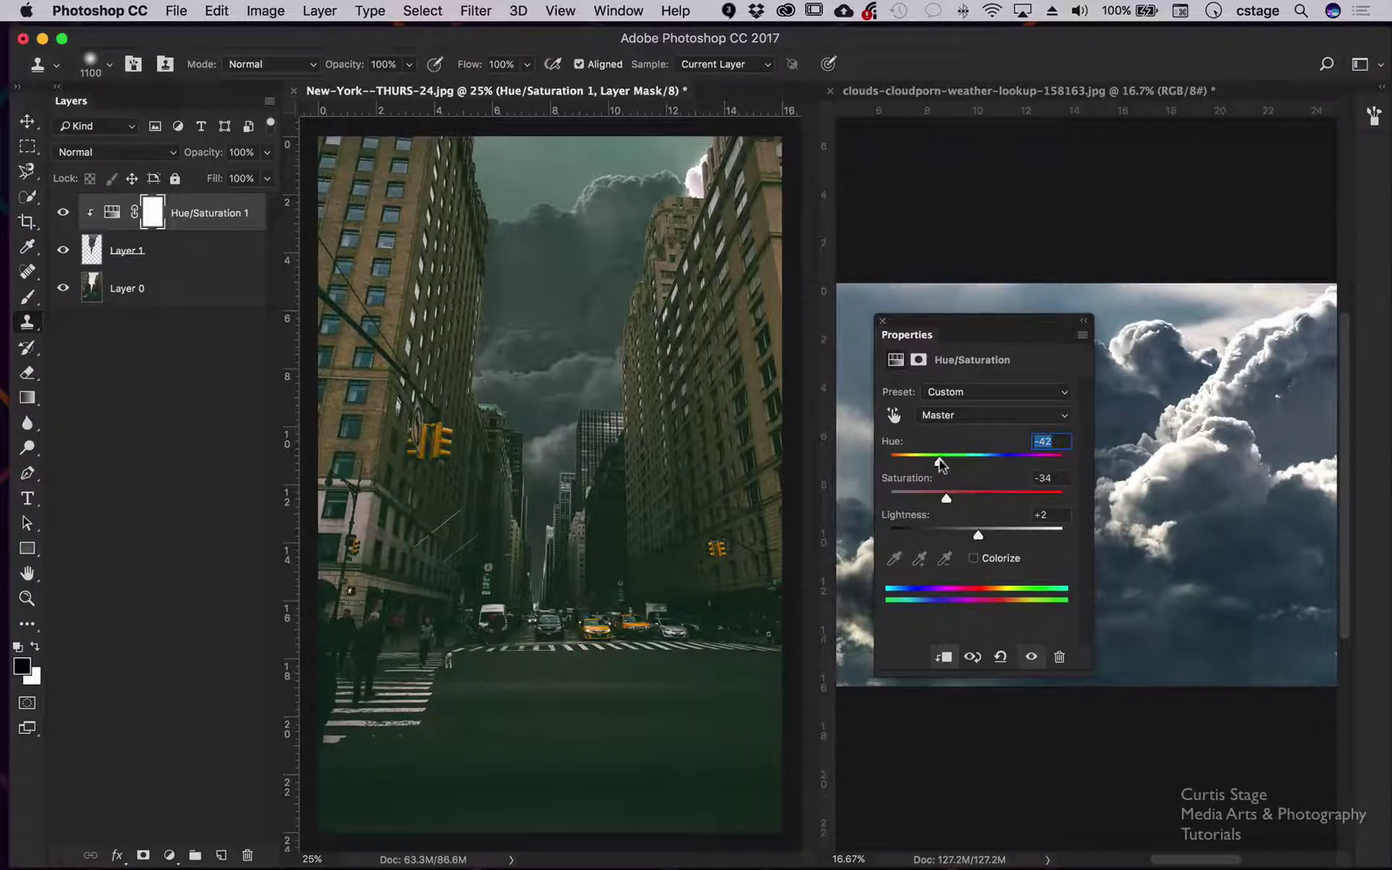
pyautogui.moveTo(936, 460); pyautogui.dragTo(933, 461)
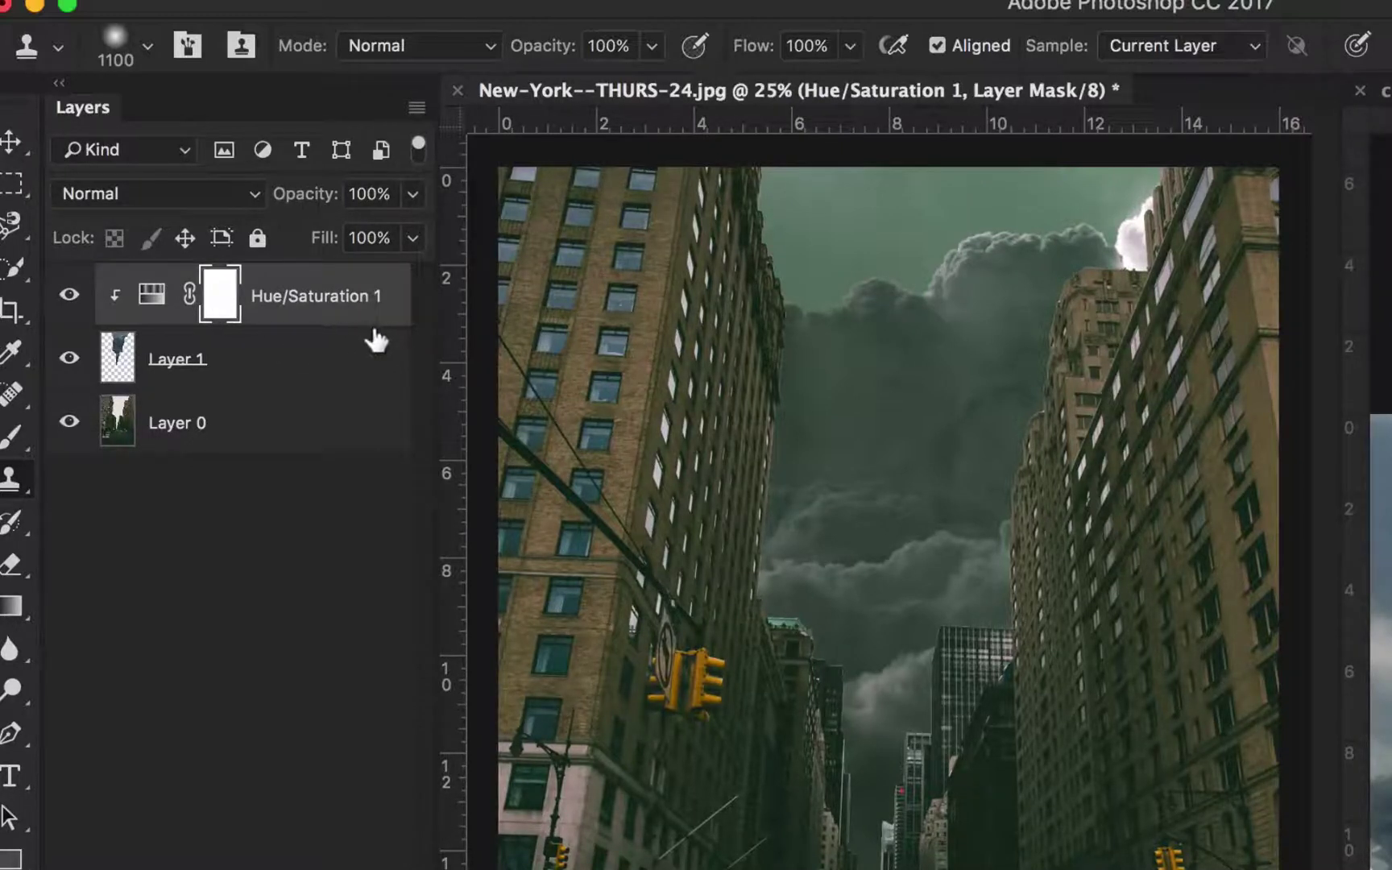
# Step: Release the Hue/Saturation layer's clipping mask and clip the adjustment to Layer 1 again
pyautogui.moveTo(375, 330); pyautogui.dragTo(339, 321)
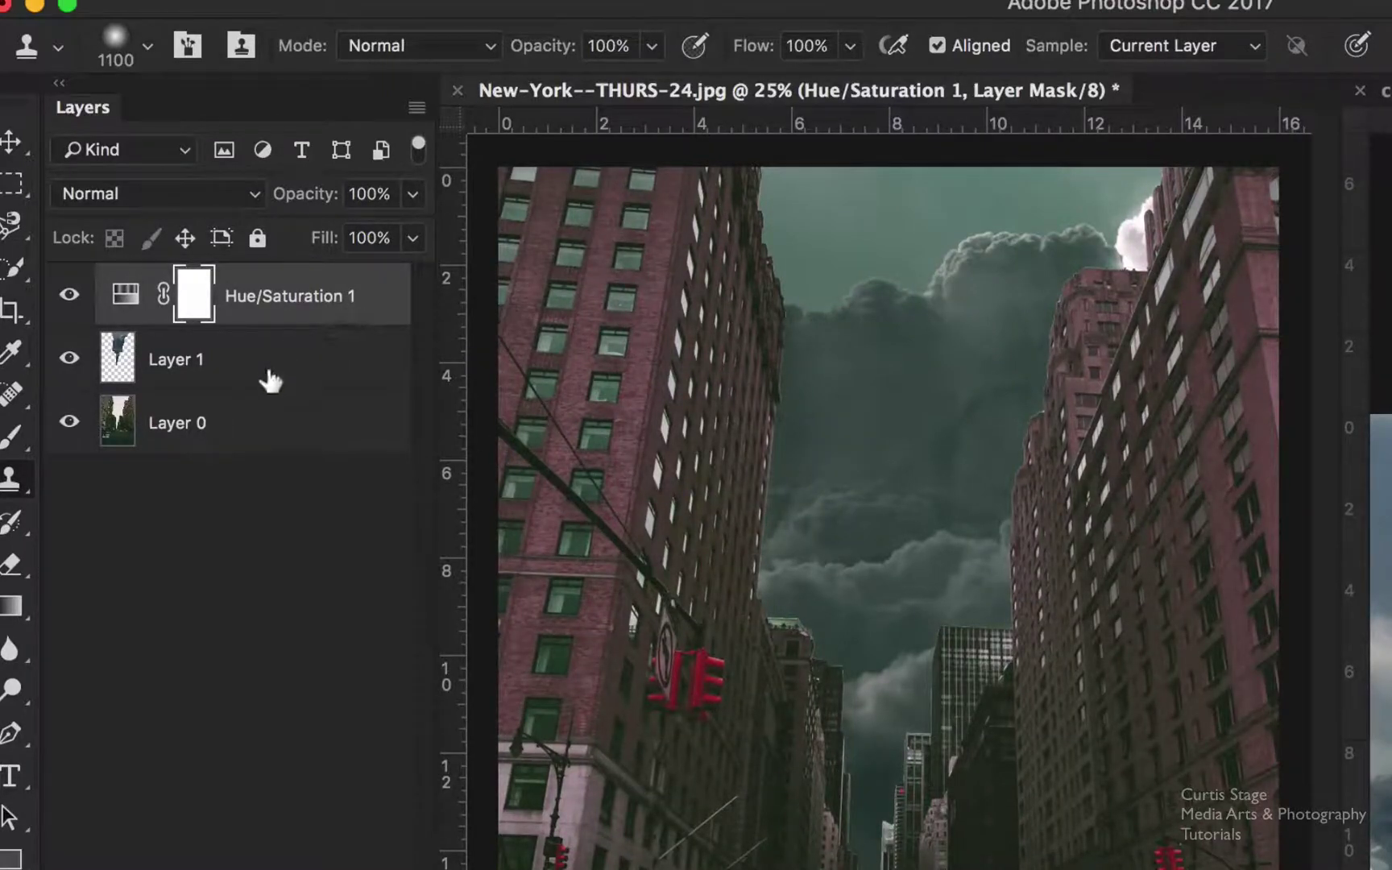
pyautogui.keyDown('alt'); pyautogui.click(335, 323); pyautogui.keyUp('alt')
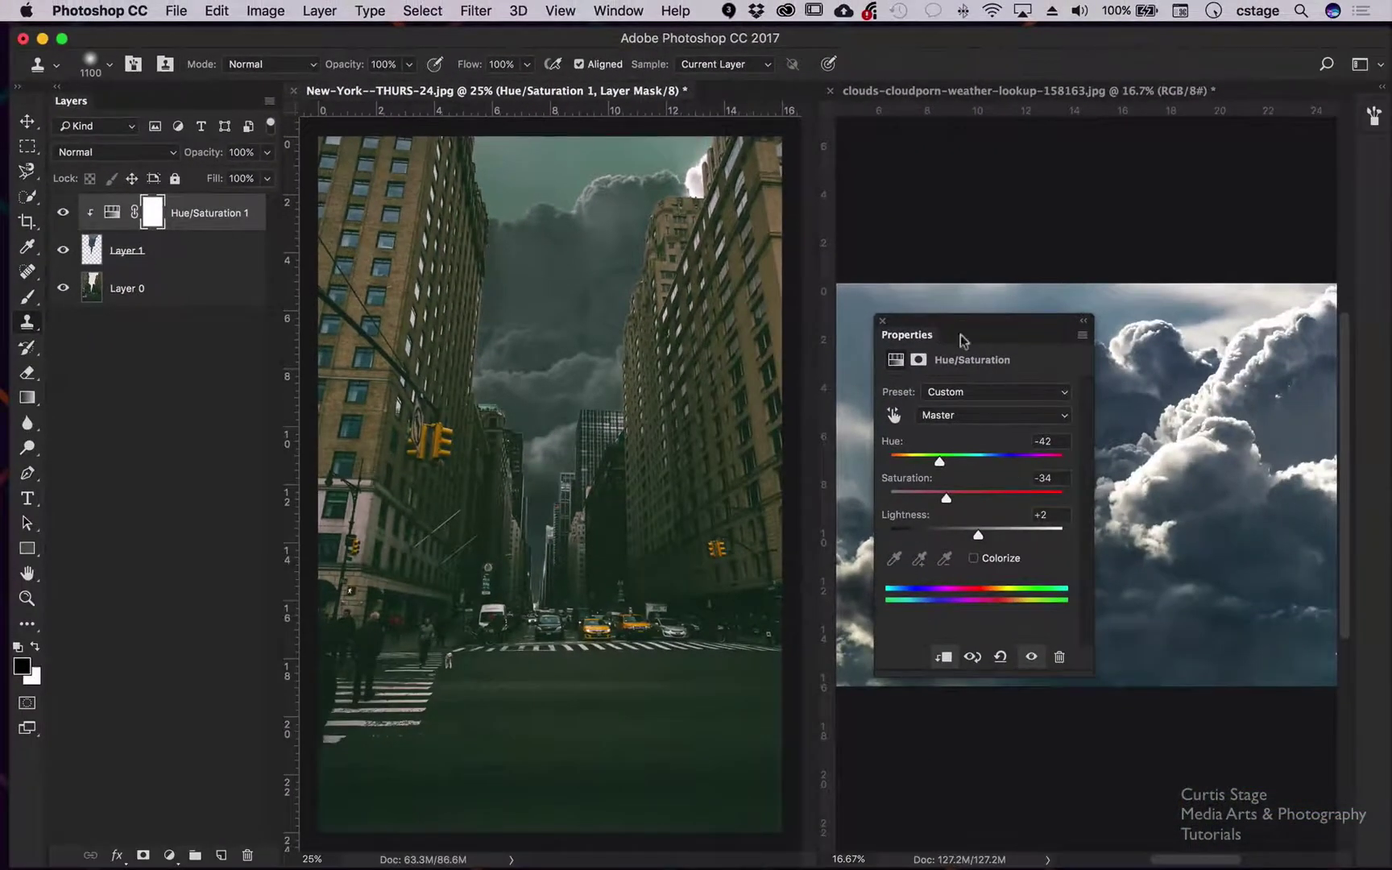
# Step: Move the adjustment settings off the clouds image and try another cloned cloud stroke on the New York photo, then undo it
pyautogui.moveTo(950, 326); pyautogui.dragTo(1080, 770)
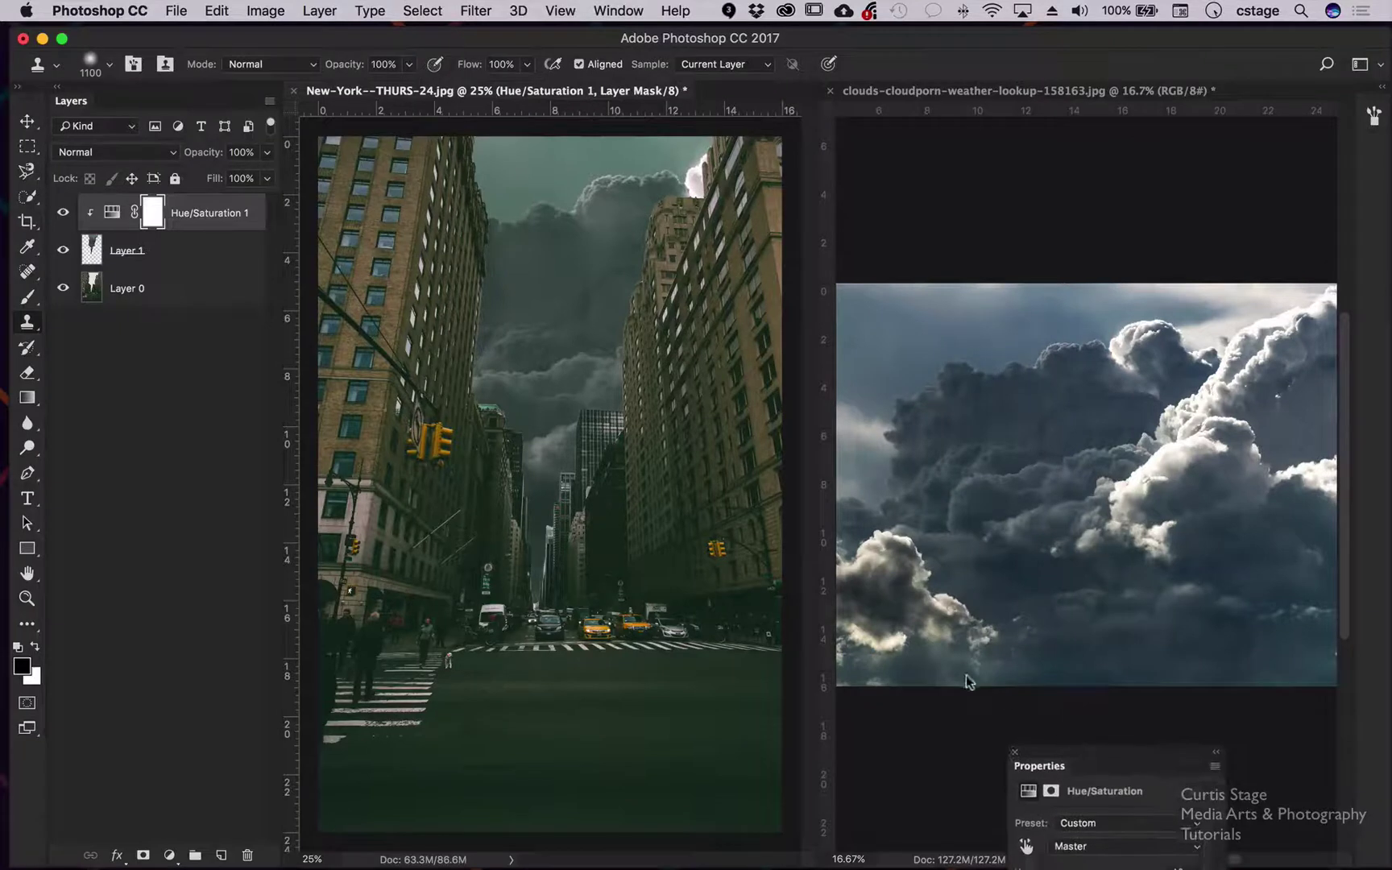
pyautogui.keyDown('alt'); pyautogui.click(1026, 461); pyautogui.keyUp('alt')
pyautogui.moveTo(614, 435); pyautogui.dragTo(593, 490)
pyautogui.press('super+z')
pyautogui.moveTo(1327, 862)
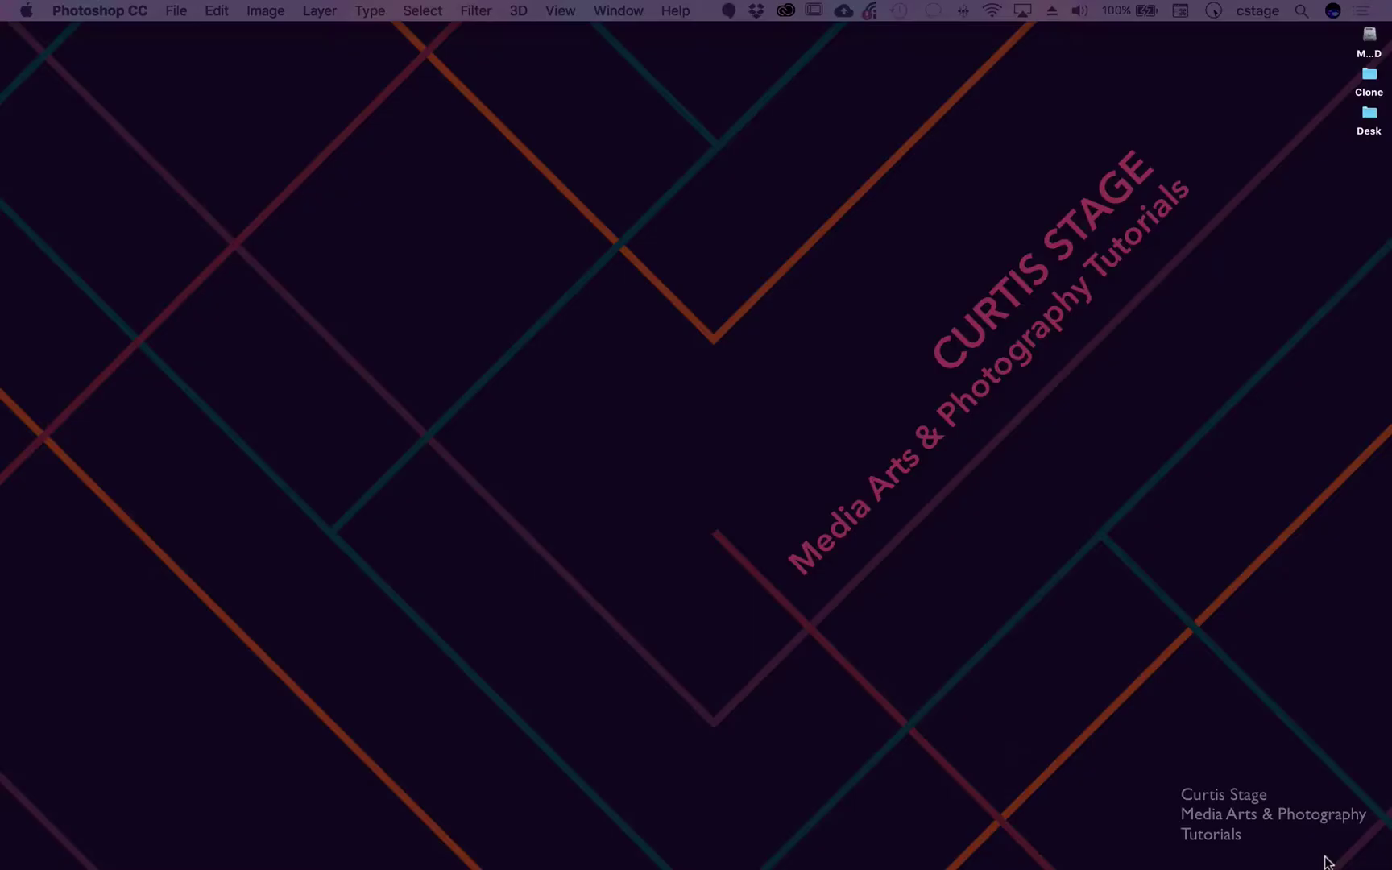